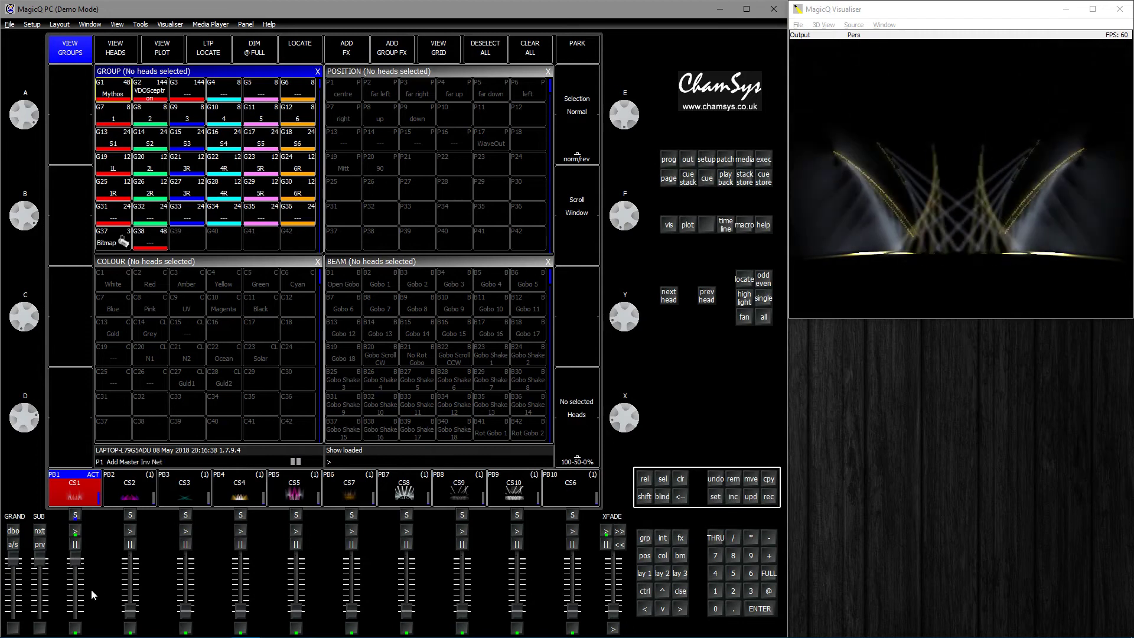
- Bring the CS1 playback down to zero and start a new empty show in Normal (live) programming mode
{"action": "left_click_drag", "start_coordinate": [75, 559], "coordinate": [75, 611]}
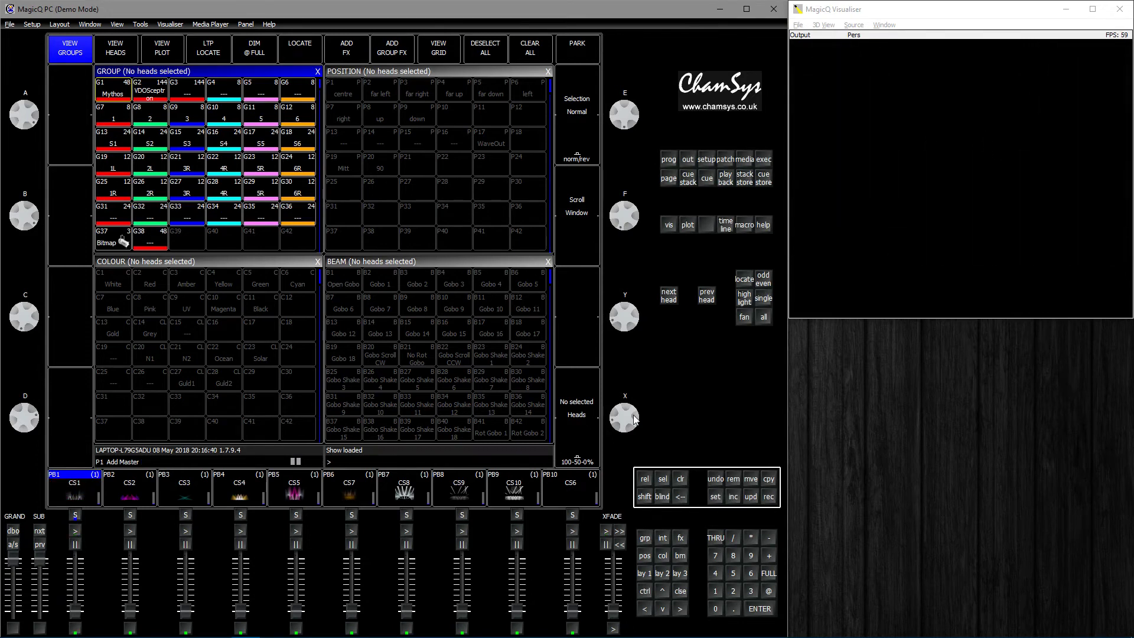
{"action": "left_click", "coordinate": [708, 163]}
{"action": "left_click", "coordinate": [479, 51]}
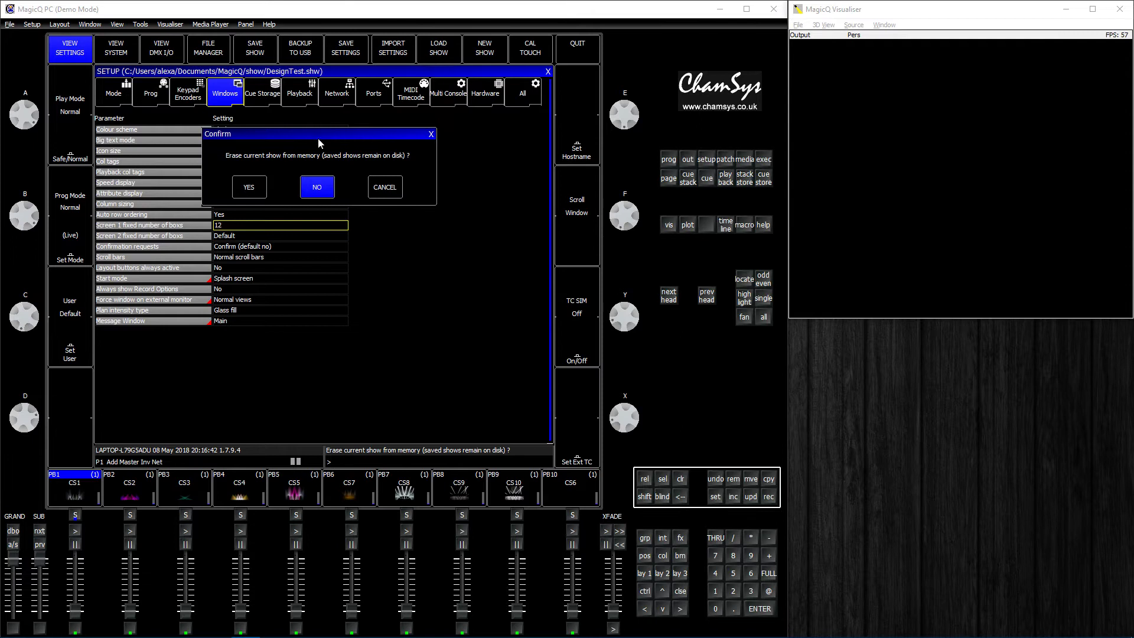
{"action": "left_click", "coordinate": [249, 194]}
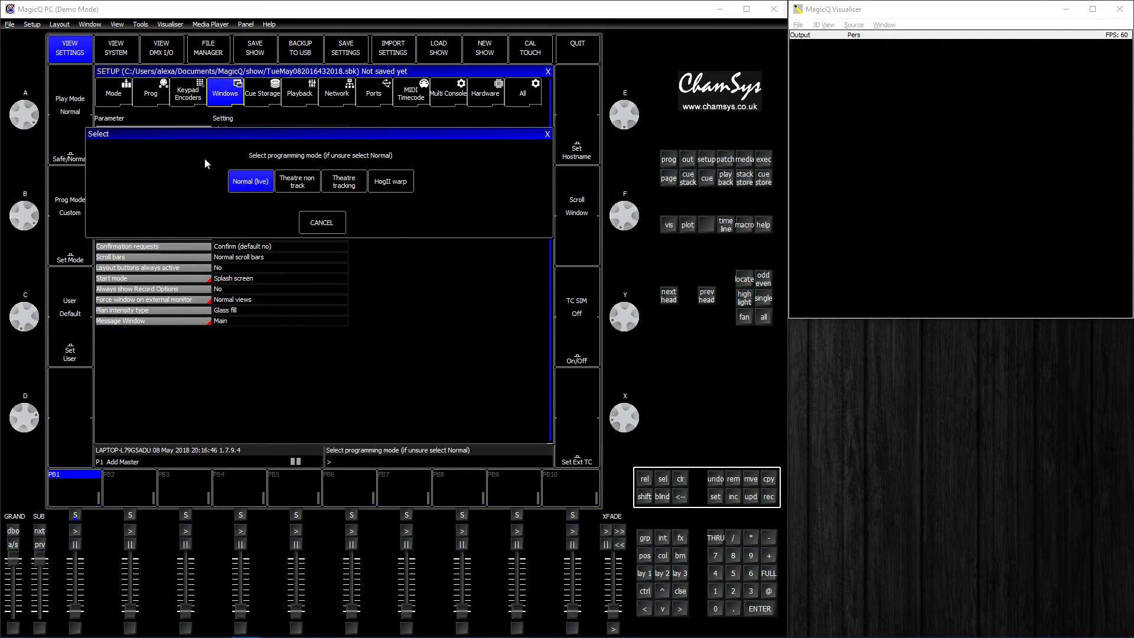
{"action": "left_click", "coordinate": [250, 185]}
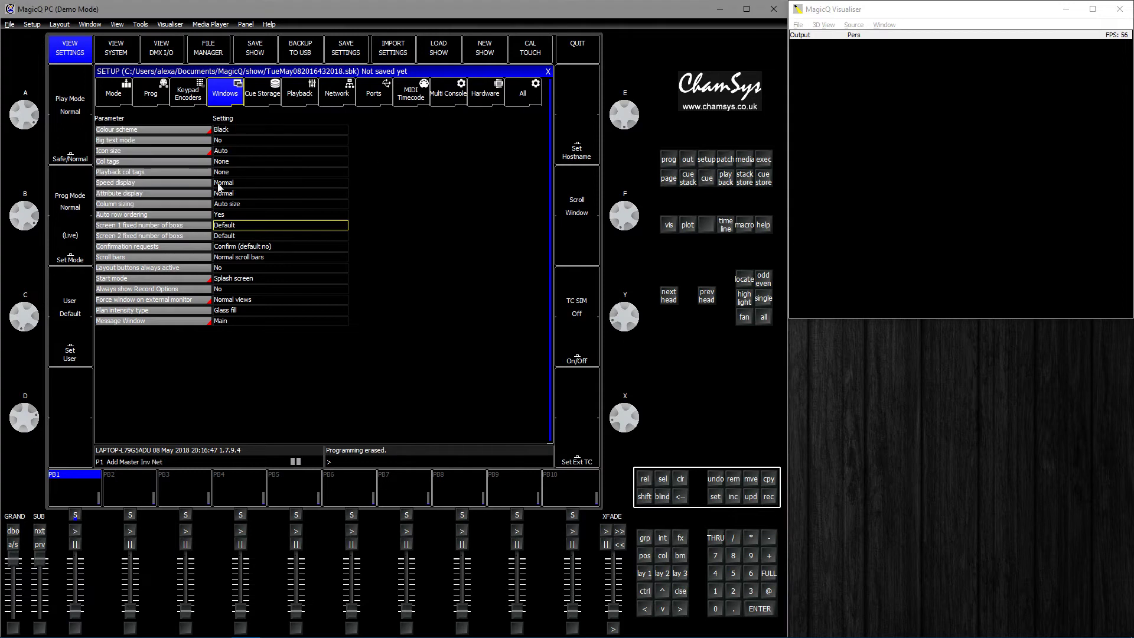
- Choose the Ayrton MagicPanelFX head in its extended 118-channel mode (Ex) for patching
{"action": "left_click", "coordinate": [642, 574]}
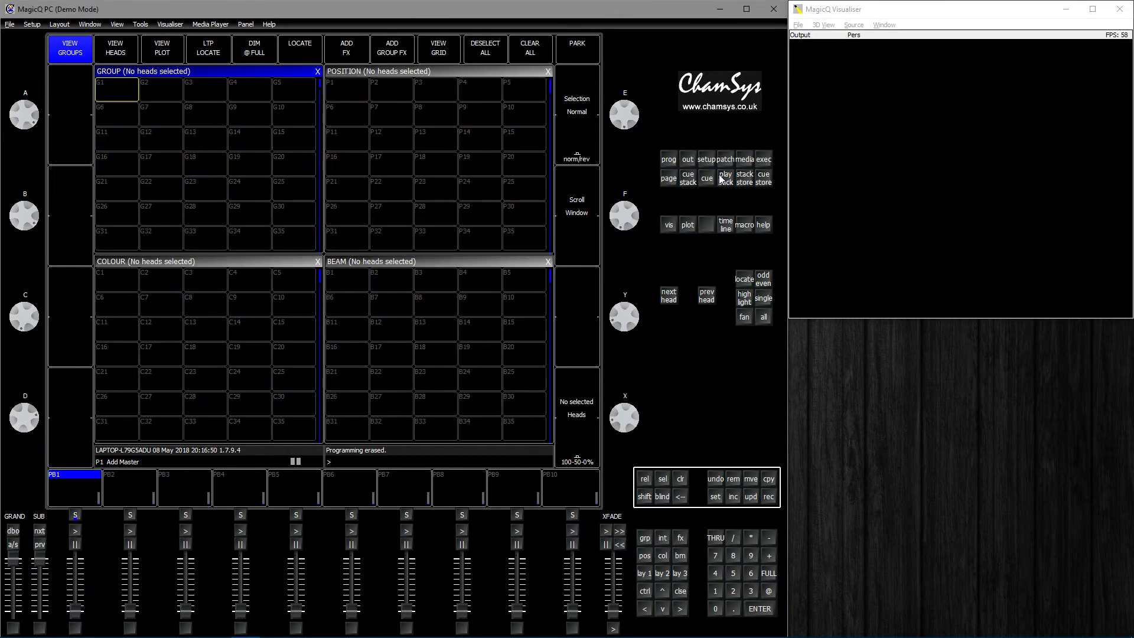
{"action": "left_click", "coordinate": [725, 159]}
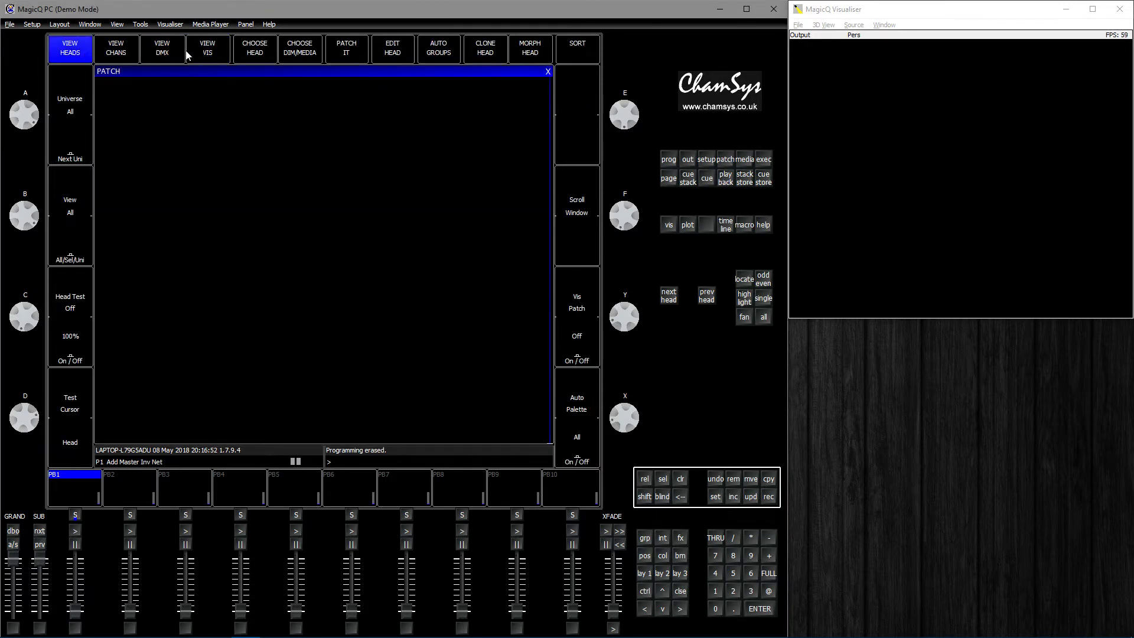
{"action": "left_click", "coordinate": [253, 52]}
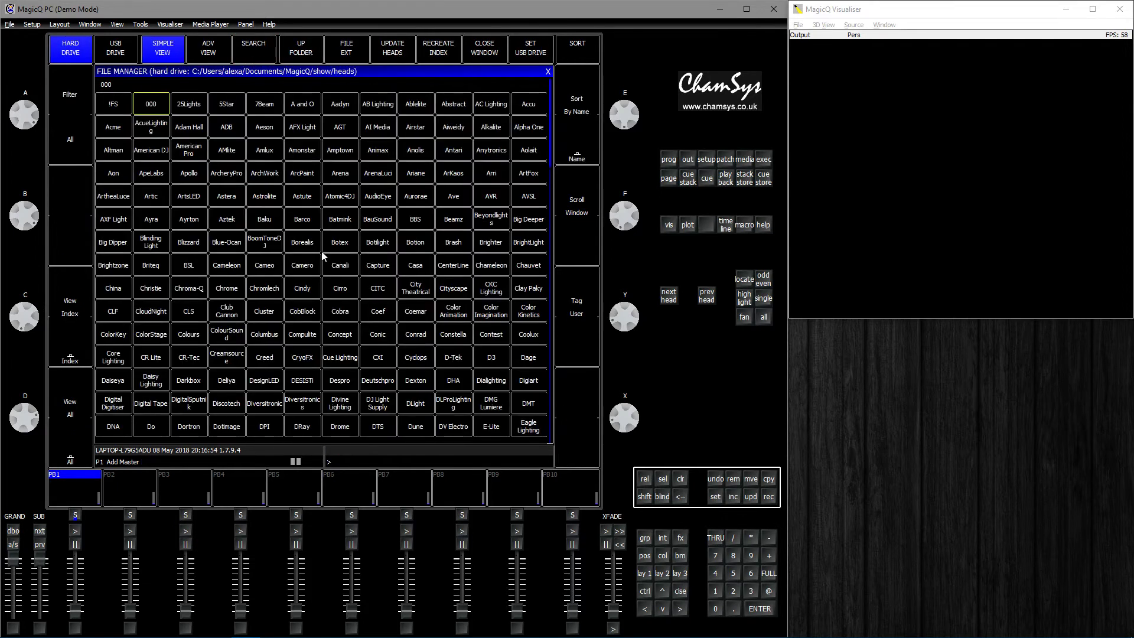
{"action": "type", "text": "ayrton"}
{"action": "key", "text": "Return"}
{"action": "type", "text": "magic"}
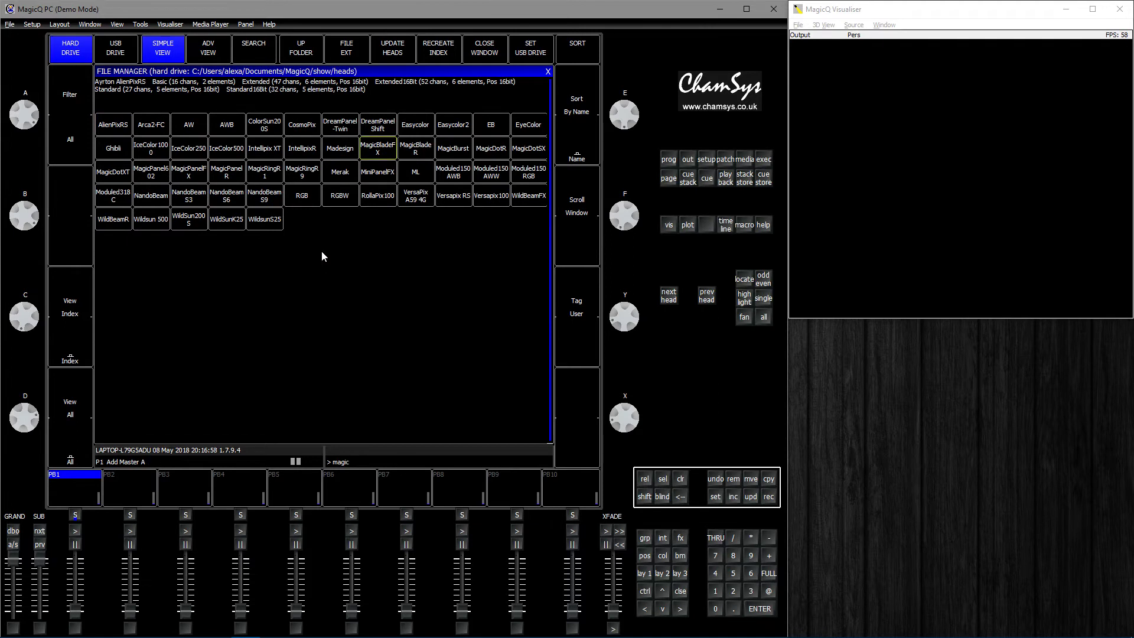
{"action": "type", "text": "pi"}
{"action": "type", "text": "nelfx"}
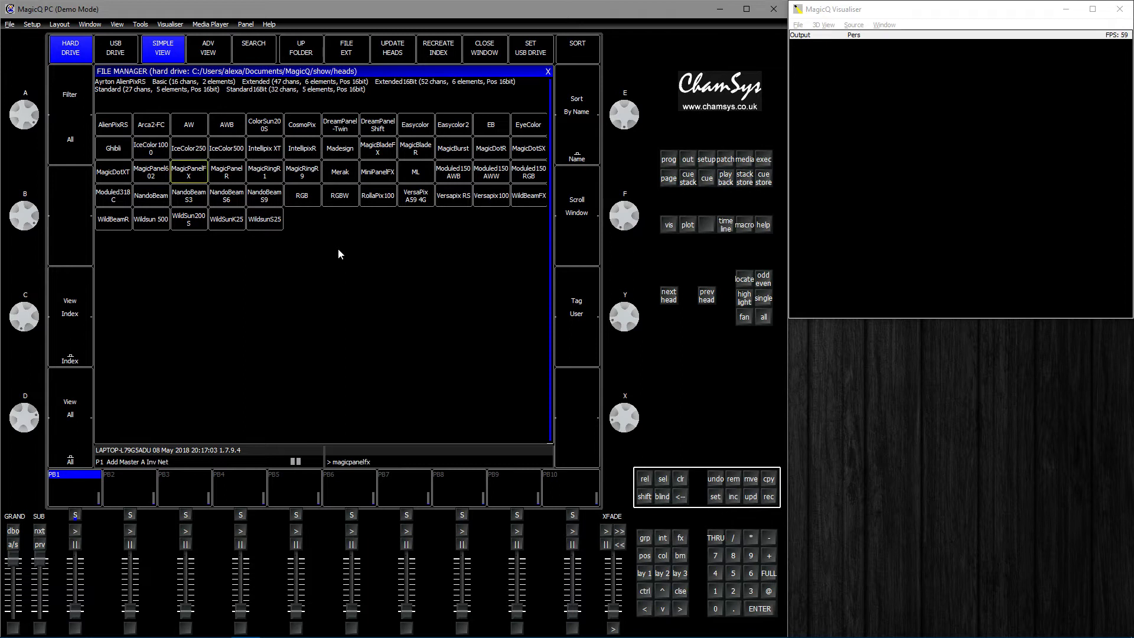
{"action": "left_click", "coordinate": [198, 172]}
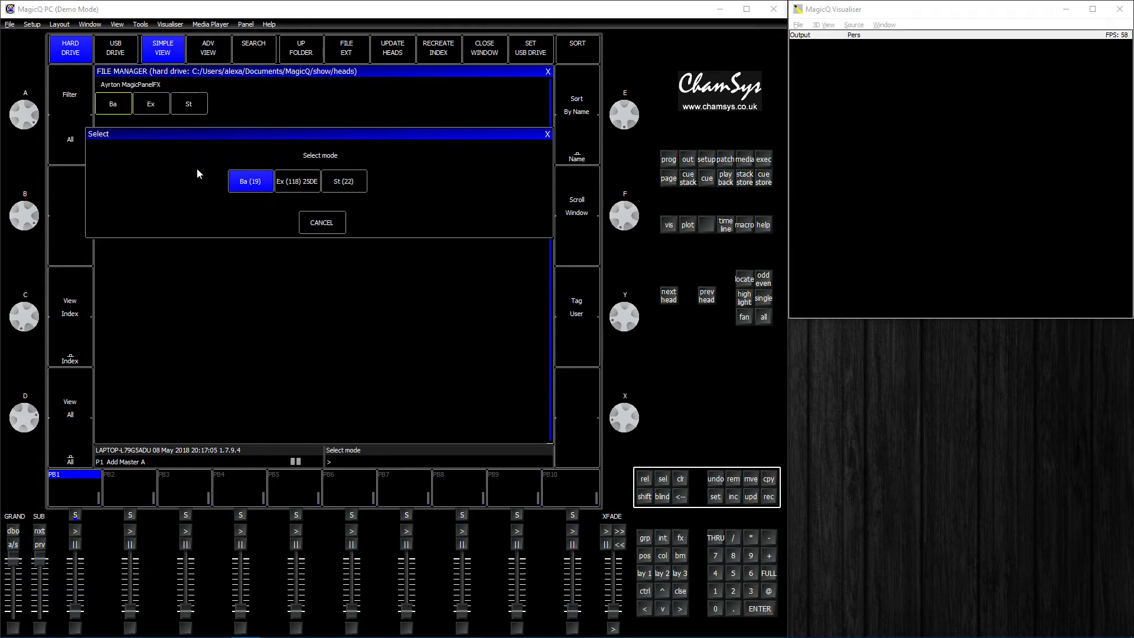
{"action": "left_click", "coordinate": [296, 186]}
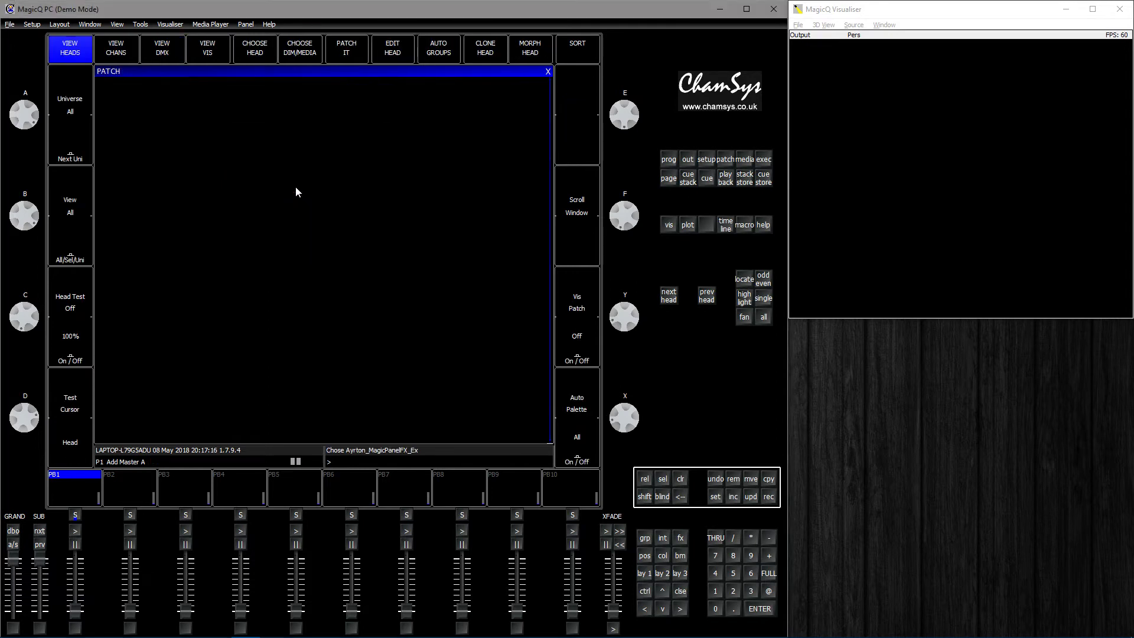
- Patch 9 MagicPanelFX heads and bring the whole rig into view in the 3D visualiser
{"action": "left_click", "coordinate": [356, 56]}
{"action": "left_click", "coordinate": [348, 214]}
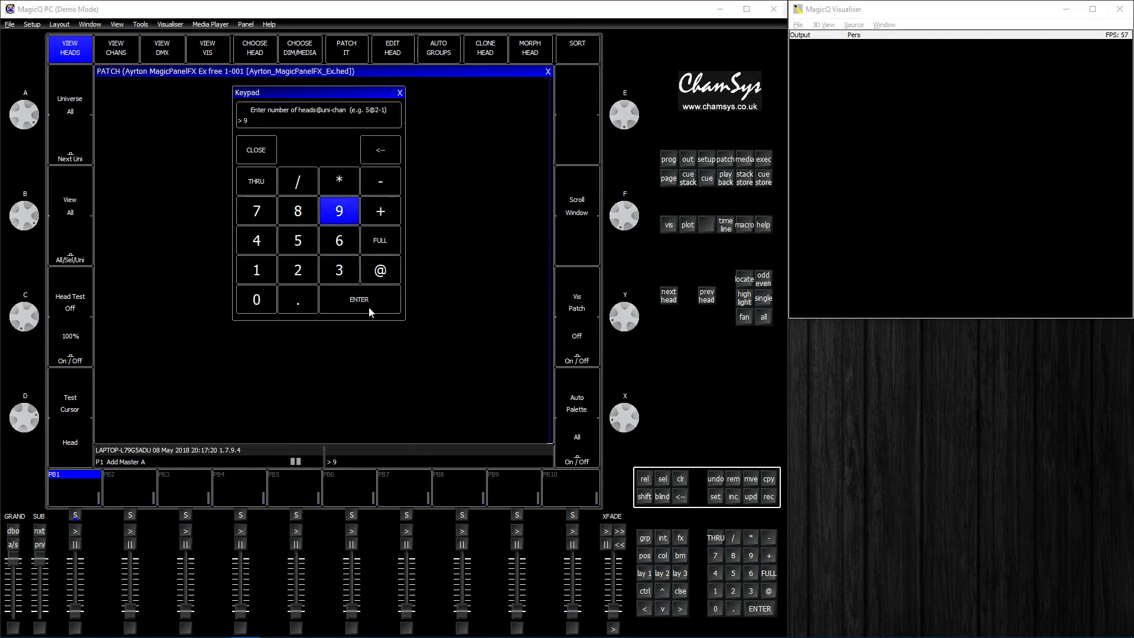
{"action": "left_click", "coordinate": [359, 299]}
{"action": "left_click", "coordinate": [248, 187]}
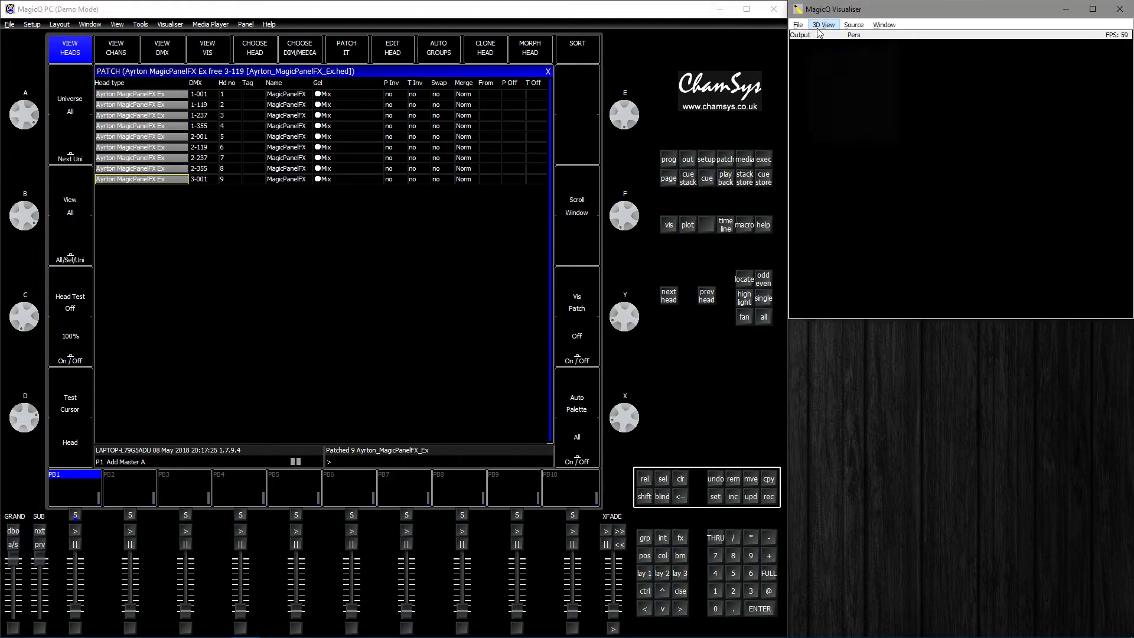
{"action": "left_click", "coordinate": [818, 32]}
{"action": "left_click", "coordinate": [830, 119]}
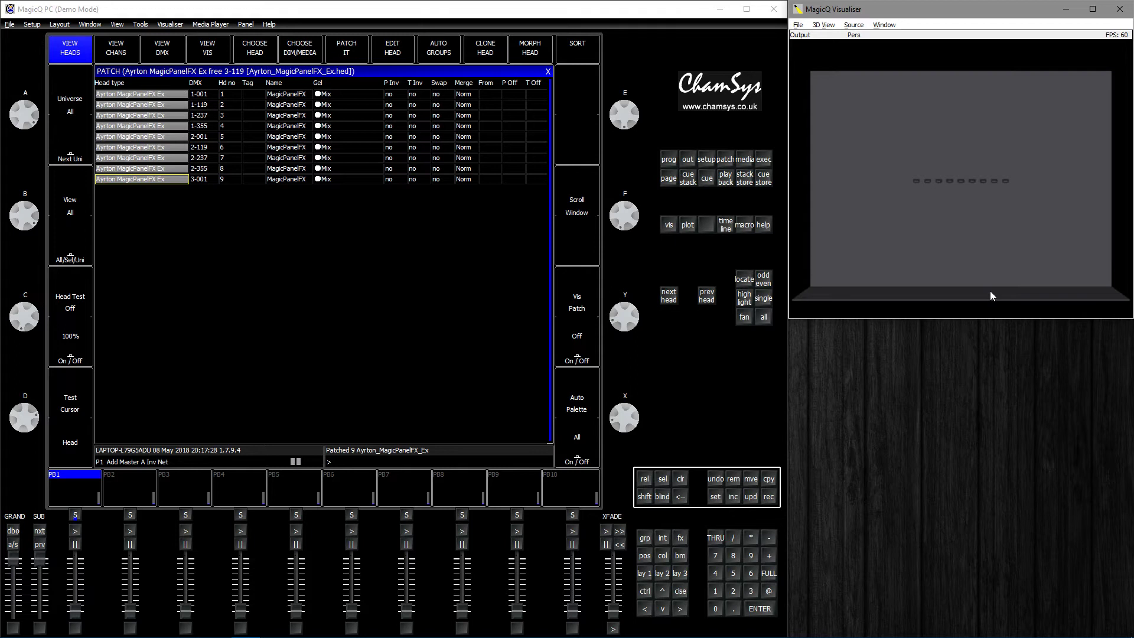
- Select the group of all MagicPanelFX heads and show their visualiser placement data in the patch
{"action": "left_click", "coordinate": [645, 537]}
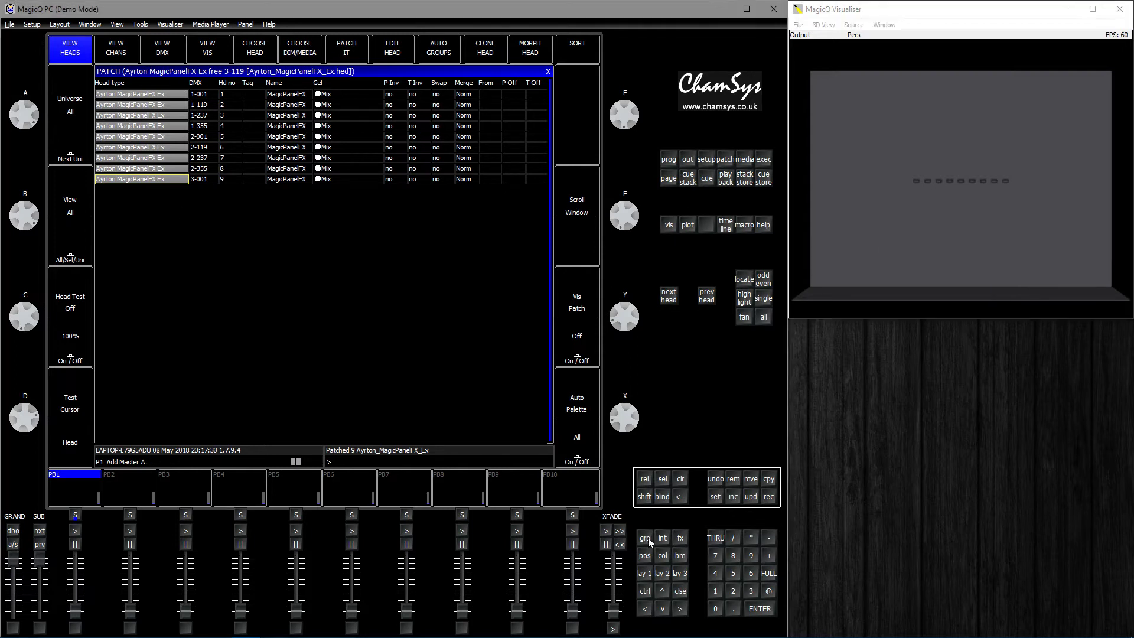
{"action": "left_click", "coordinate": [120, 89]}
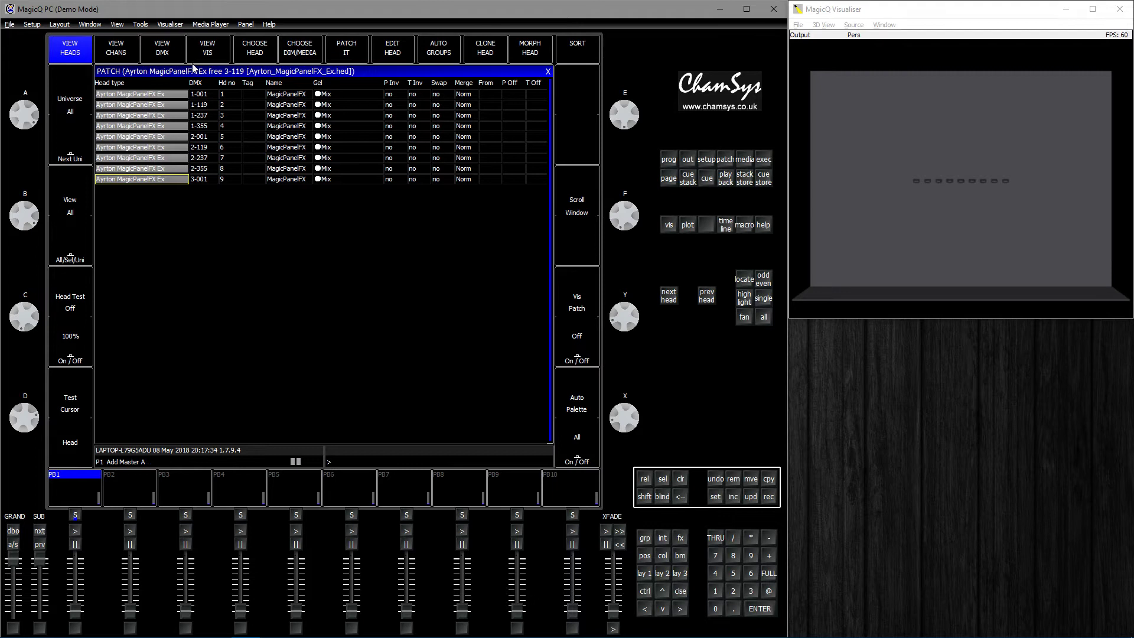
{"action": "left_click", "coordinate": [213, 54]}
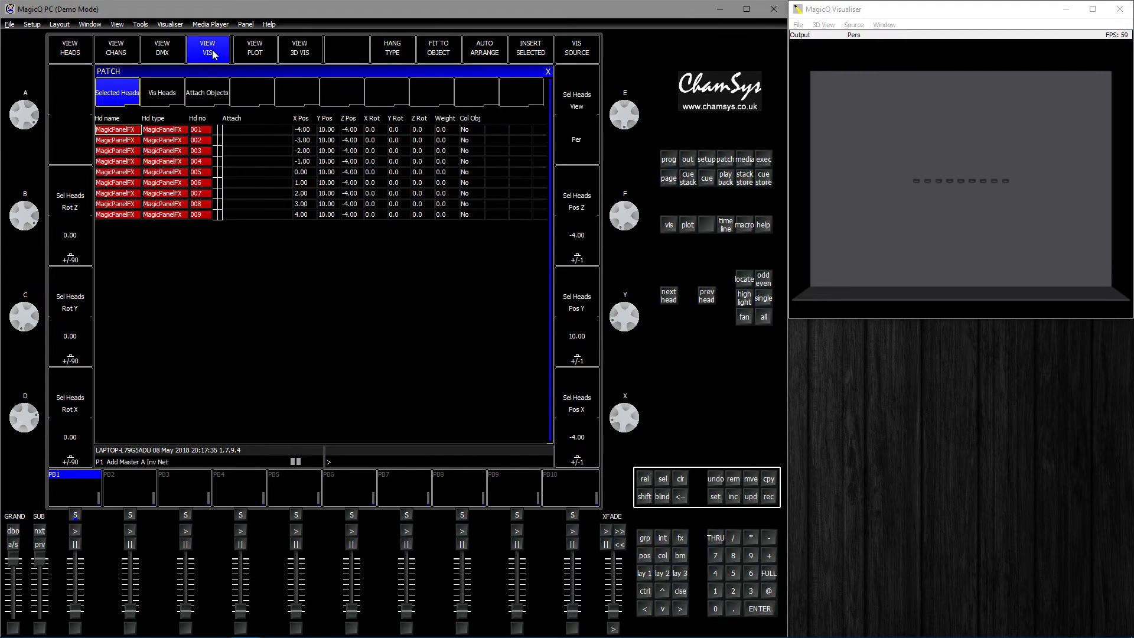
- Insert a Room object into the visualiser's attach objects
{"action": "left_click", "coordinate": [199, 103]}
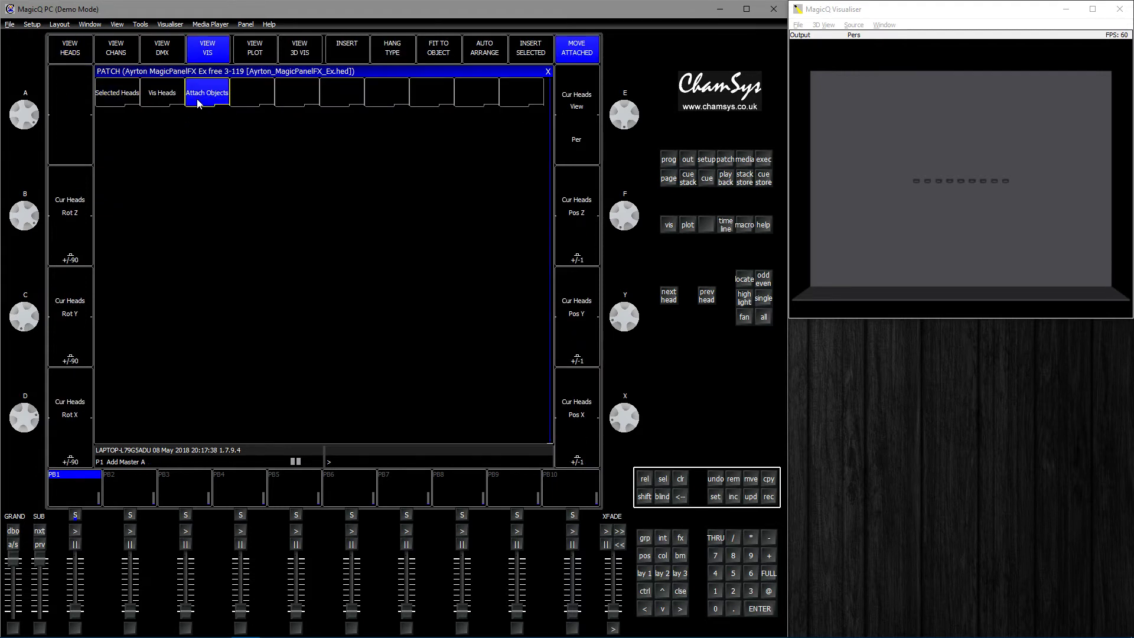
{"action": "left_click", "coordinate": [361, 54]}
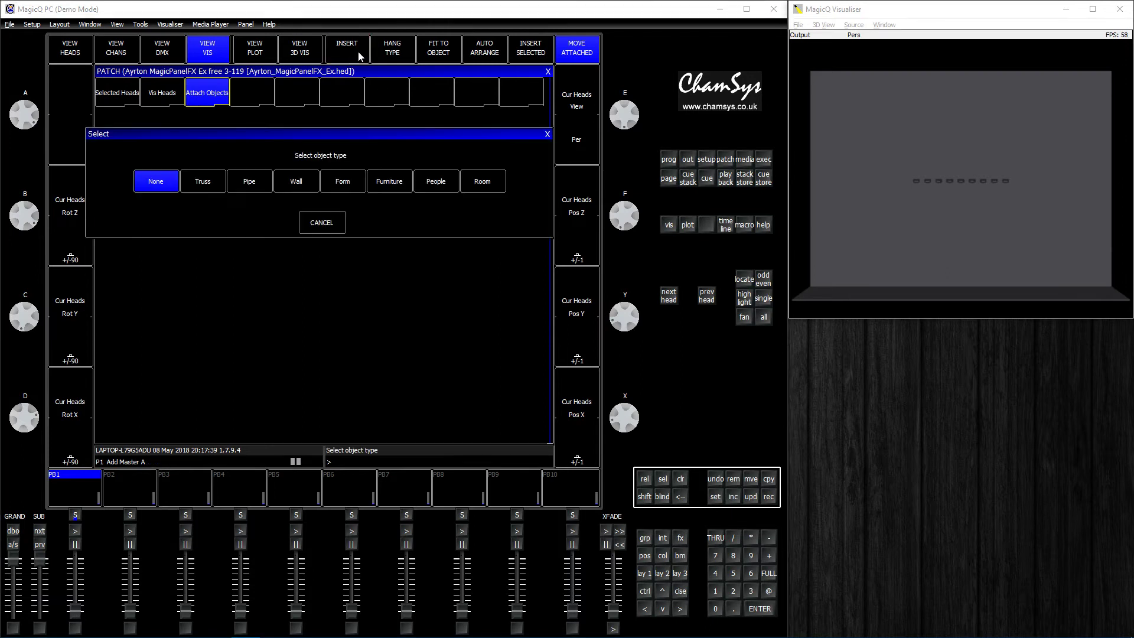
{"action": "left_click", "coordinate": [496, 185]}
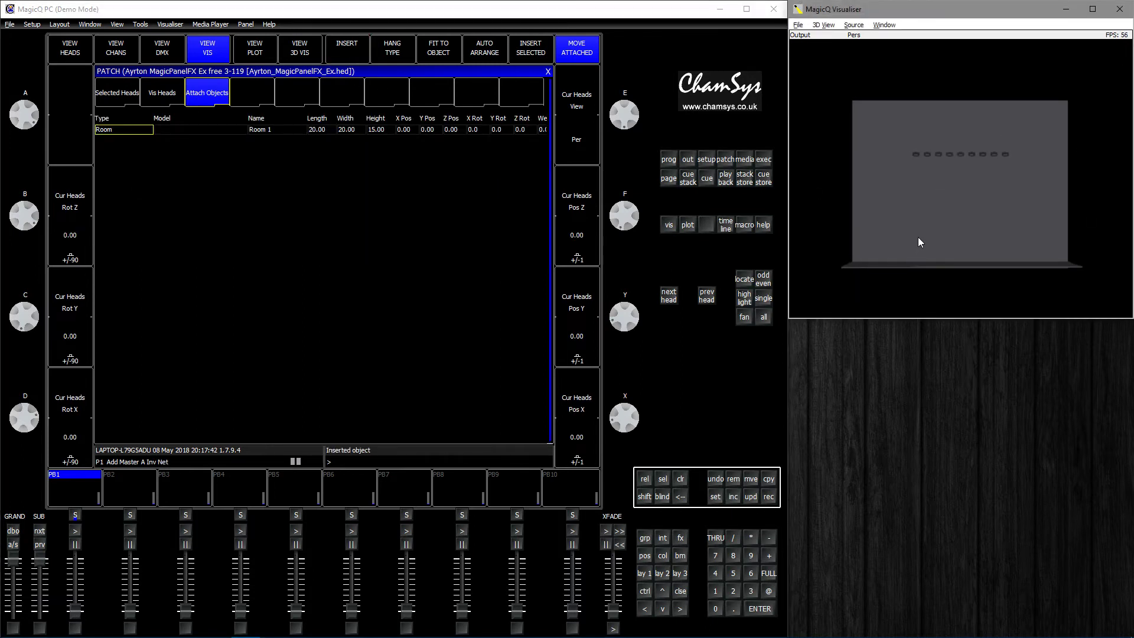
- Set the room's length to 15, its width to 10 and its height to 5
{"action": "left_click", "coordinate": [315, 131]}
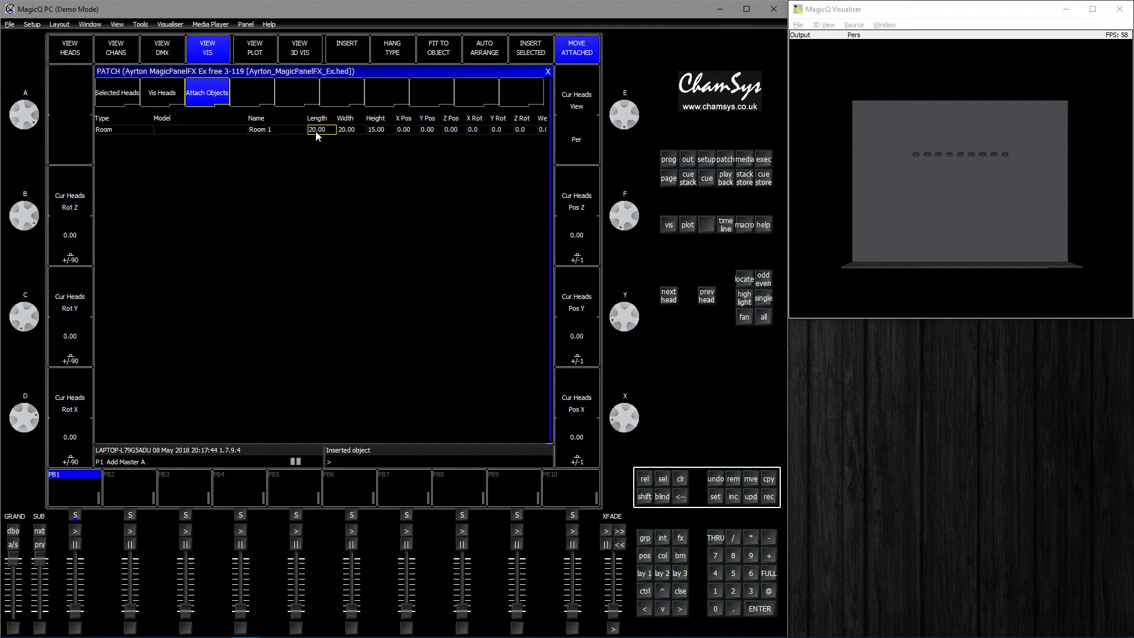
{"action": "type", "text": "15"}
{"action": "key", "text": "Return"}
{"action": "key", "text": "Right"}
{"action": "type", "text": "10"}
{"action": "key", "text": "Return"}
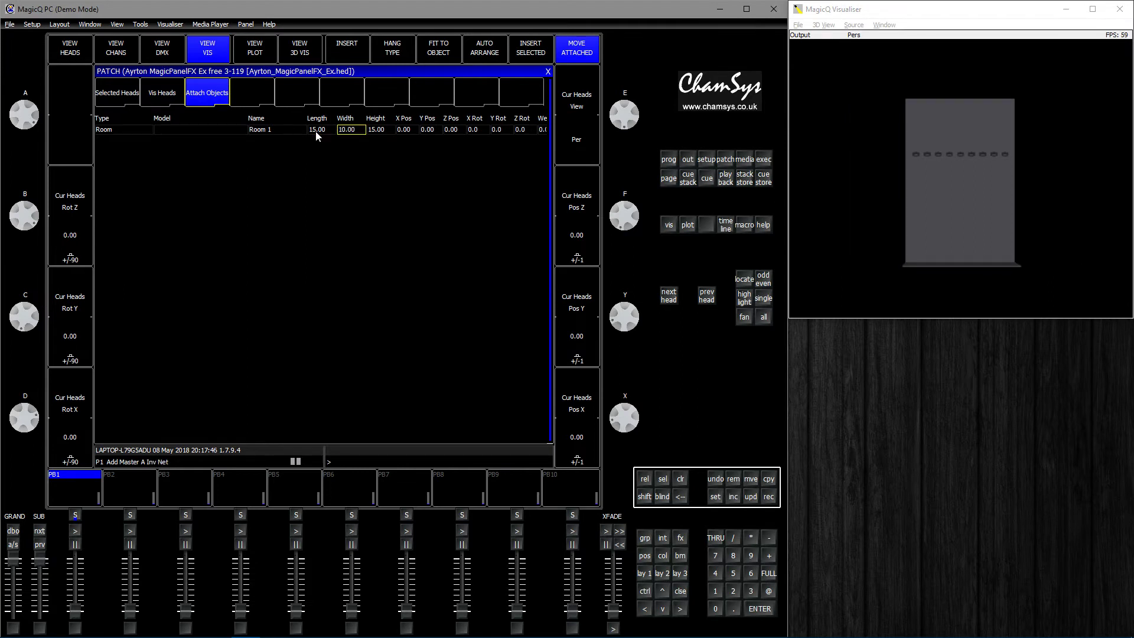
{"action": "key", "text": "Right"}
{"action": "type", "text": "5"}
{"action": "key", "text": "Return"}
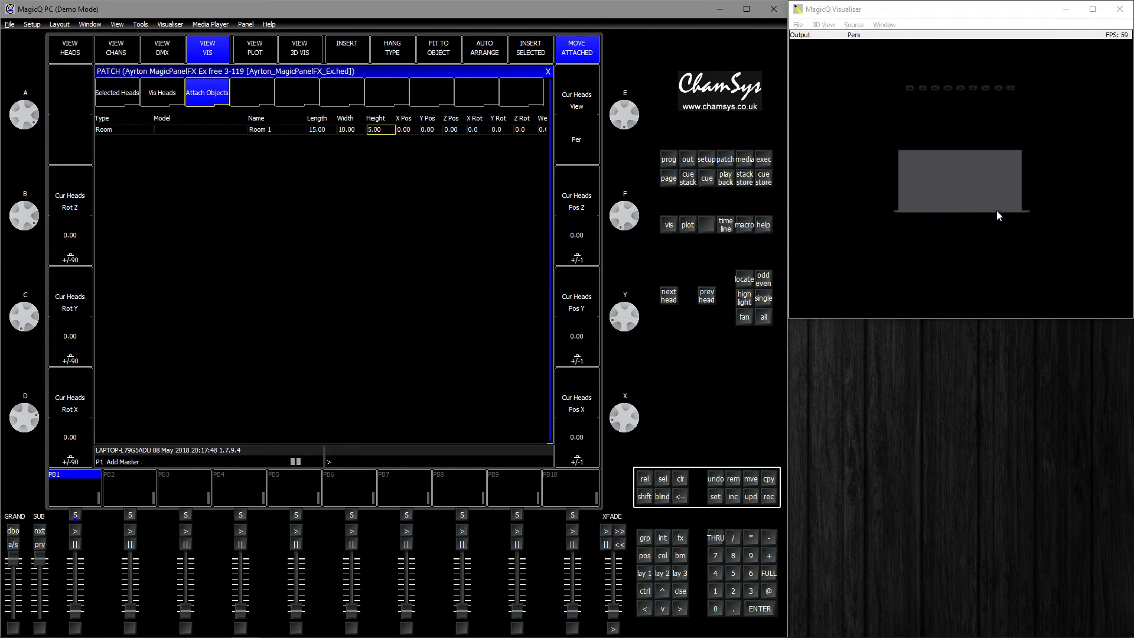
- Set the X, Y and Z positions of all nine selected MagicPanelFX heads to 0
{"action": "scroll", "coordinate": [997, 211], "scroll_direction": "up", "scroll_amount": 3}
{"action": "left_click_drag", "start_coordinate": [996, 210], "coordinate": [994, 186]}
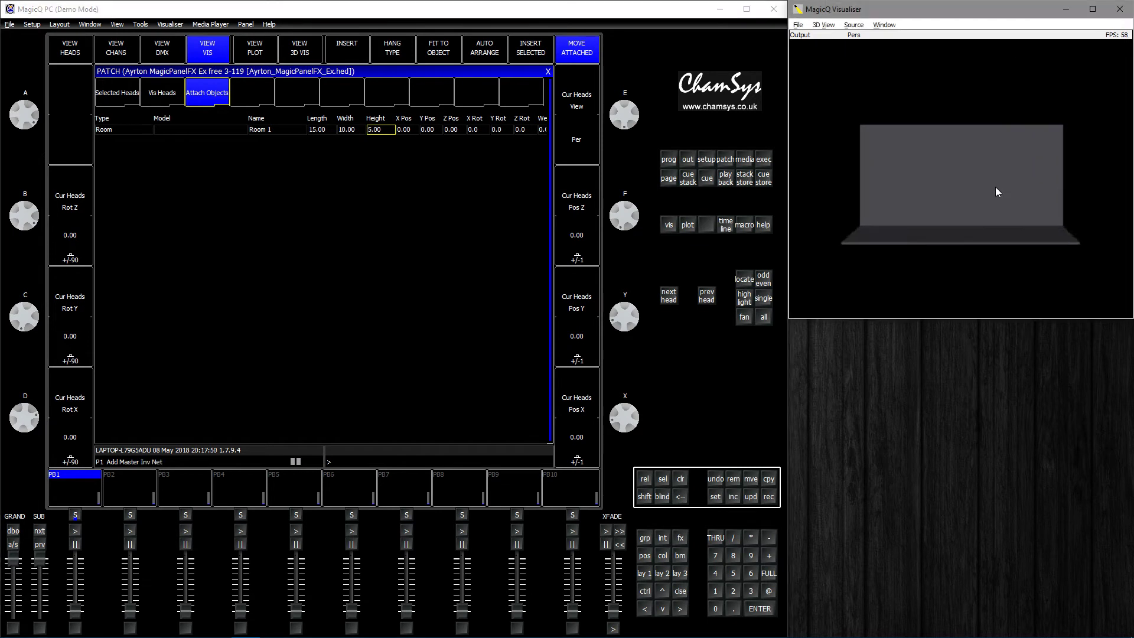
{"action": "scroll", "coordinate": [994, 187], "scroll_direction": "up", "scroll_amount": 2}
{"action": "left_click", "coordinate": [133, 97]}
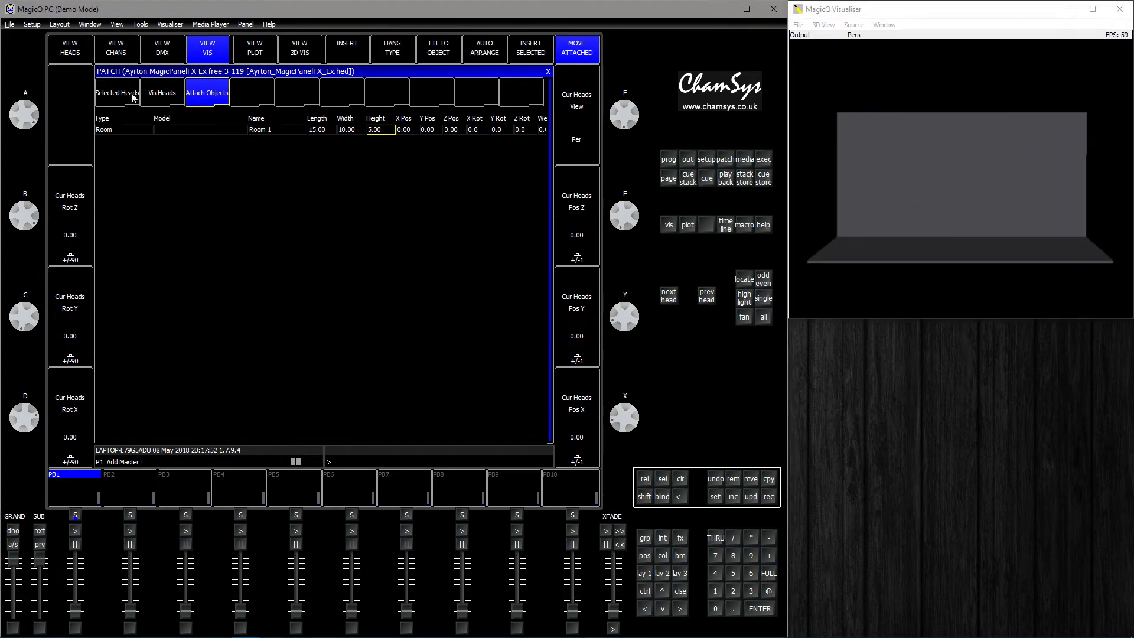
{"action": "left_click", "coordinate": [163, 92]}
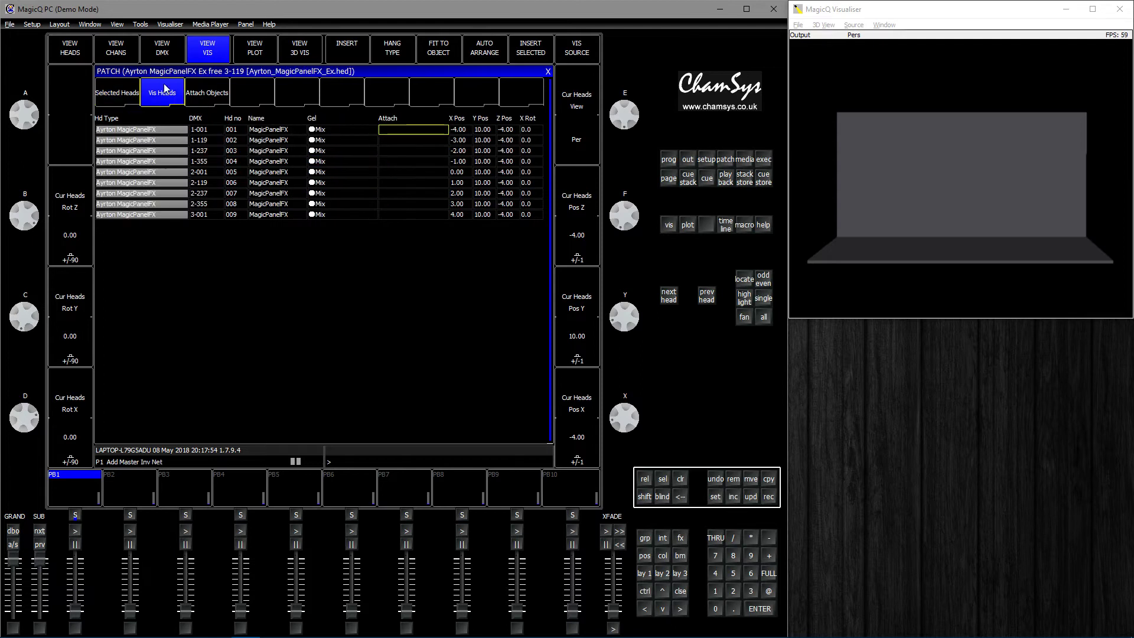
{"action": "left_click", "coordinate": [121, 94]}
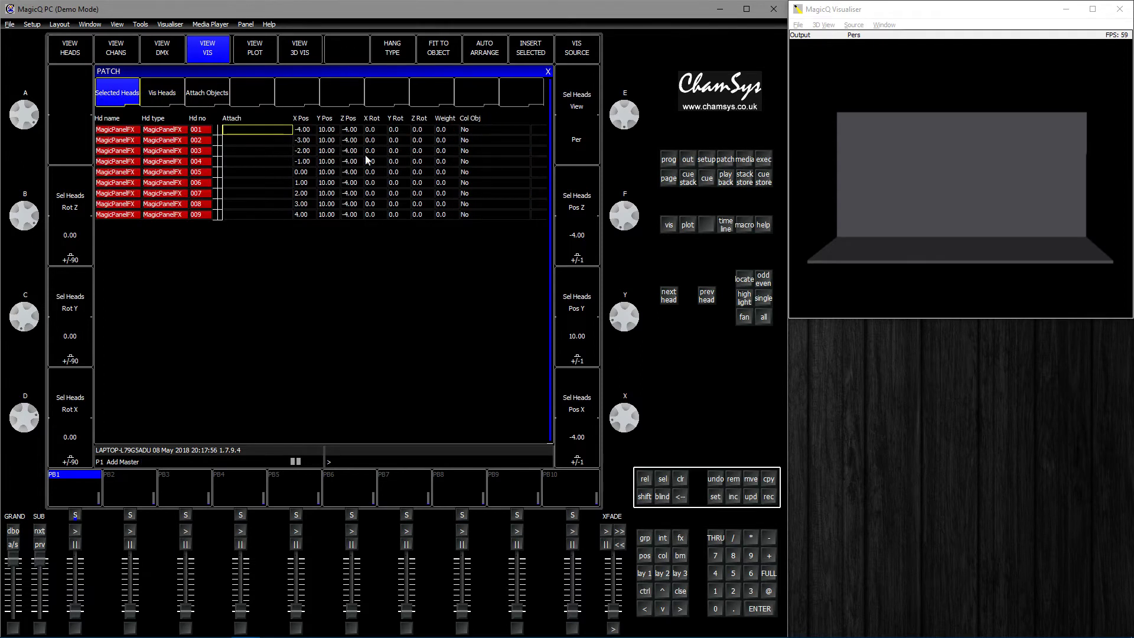
{"action": "left_click_drag", "start_coordinate": [301, 133], "coordinate": [359, 217]}
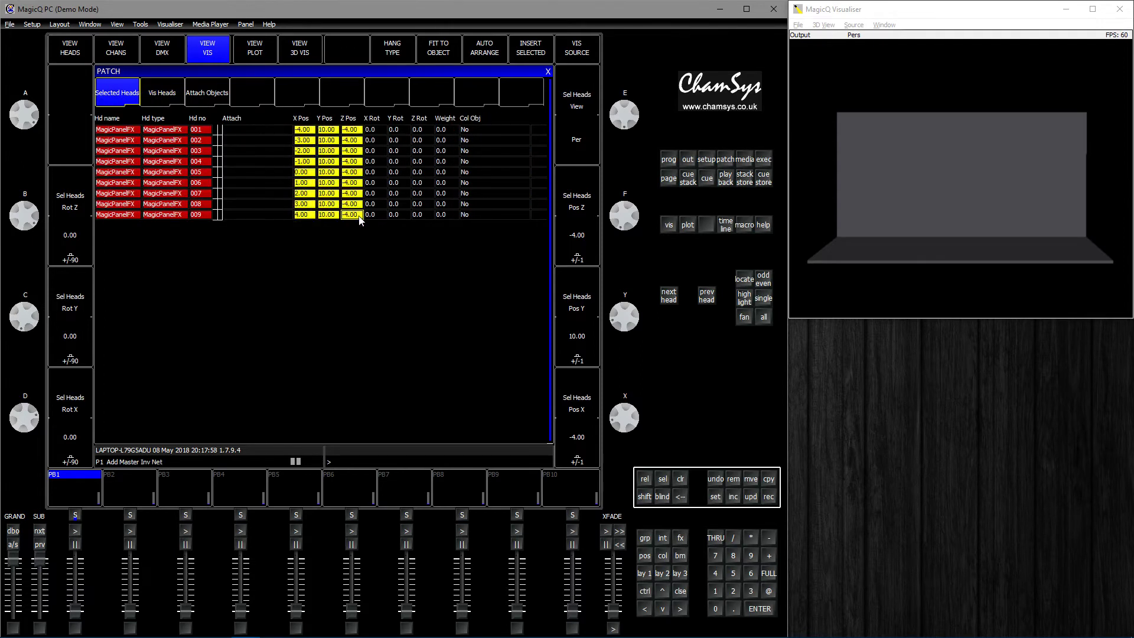
{"action": "type", "text": "0"}
{"action": "key", "text": "Return"}
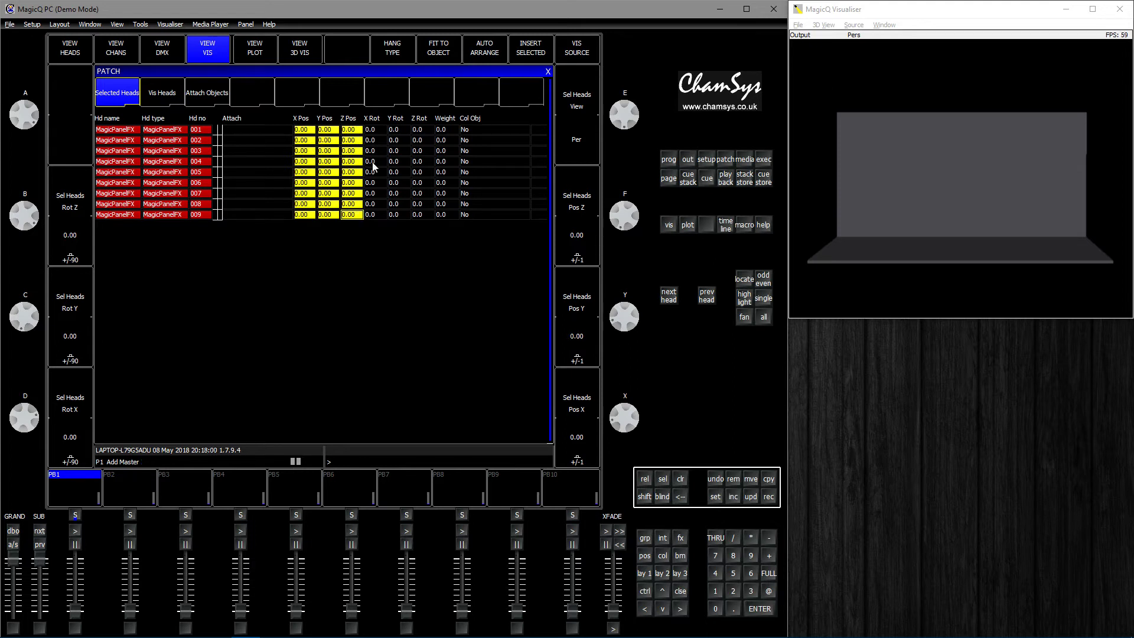
- Set the Y position of heads 1–3 to 3, heads 4–6 to 2 and heads 7–9 to 1, and raise all nine by 0.25
{"action": "left_click", "coordinate": [376, 129]}
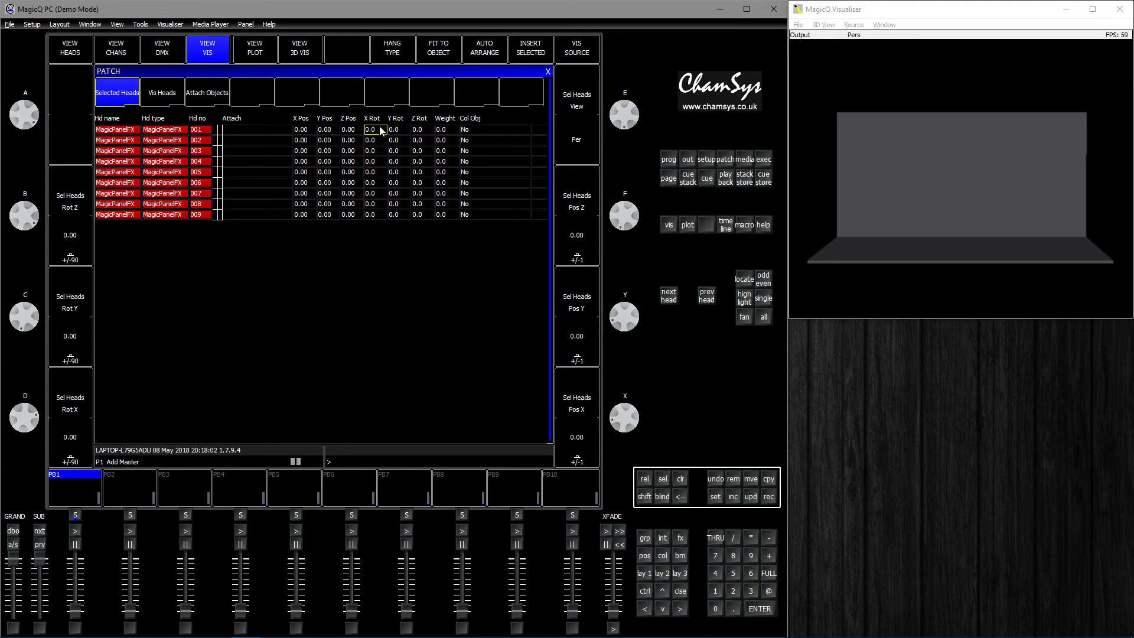
{"action": "left_click", "coordinate": [379, 120]}
{"action": "left_click", "coordinate": [303, 130]}
{"action": "left_click_drag", "start_coordinate": [329, 134], "coordinate": [329, 159]}
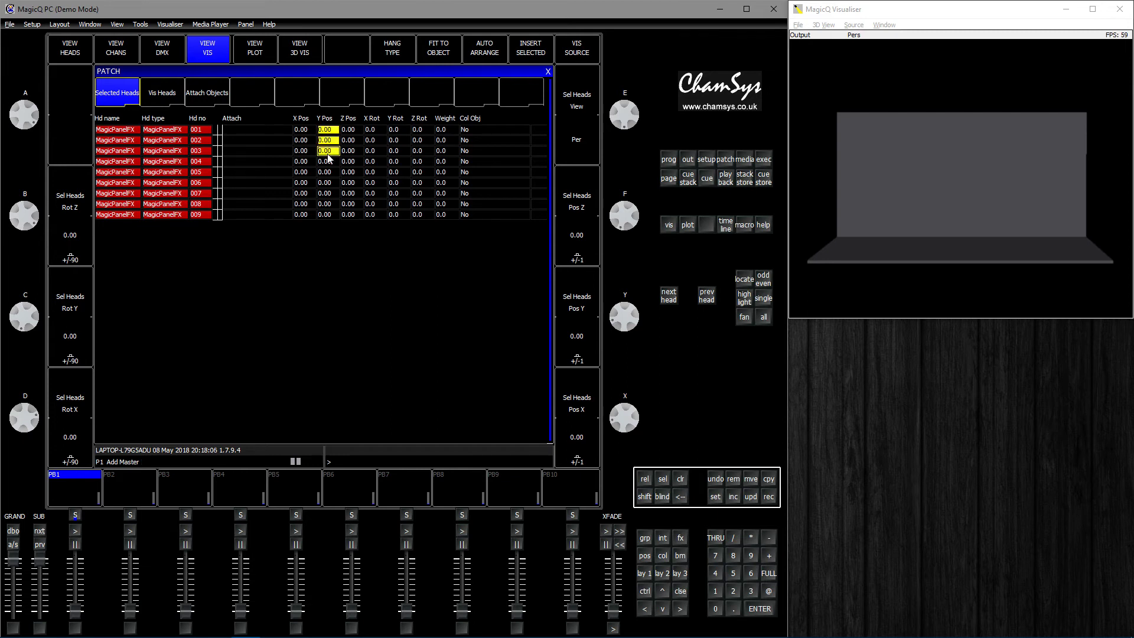
{"action": "type", "text": "3"}
{"action": "key", "text": "Return"}
{"action": "left_click_drag", "start_coordinate": [328, 161], "coordinate": [328, 221]}
{"action": "type", "text": "2"}
{"action": "key", "text": "Return"}
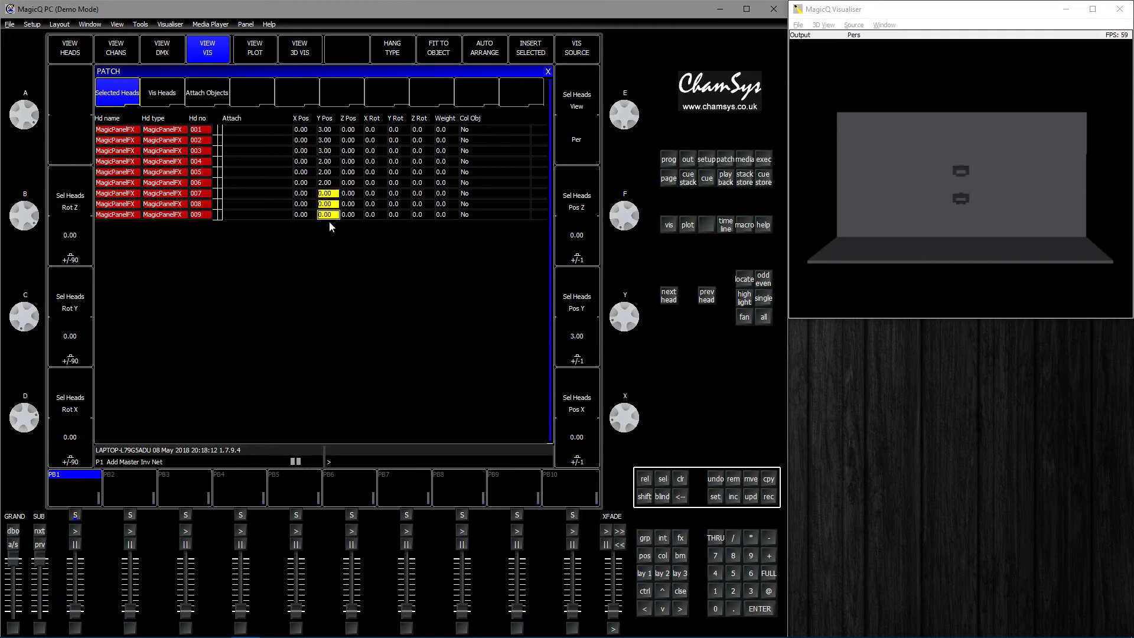
{"action": "type", "text": "1"}
{"action": "key", "text": "Return"}
{"action": "left_click_drag", "start_coordinate": [630, 319], "coordinate": [637, 332]}
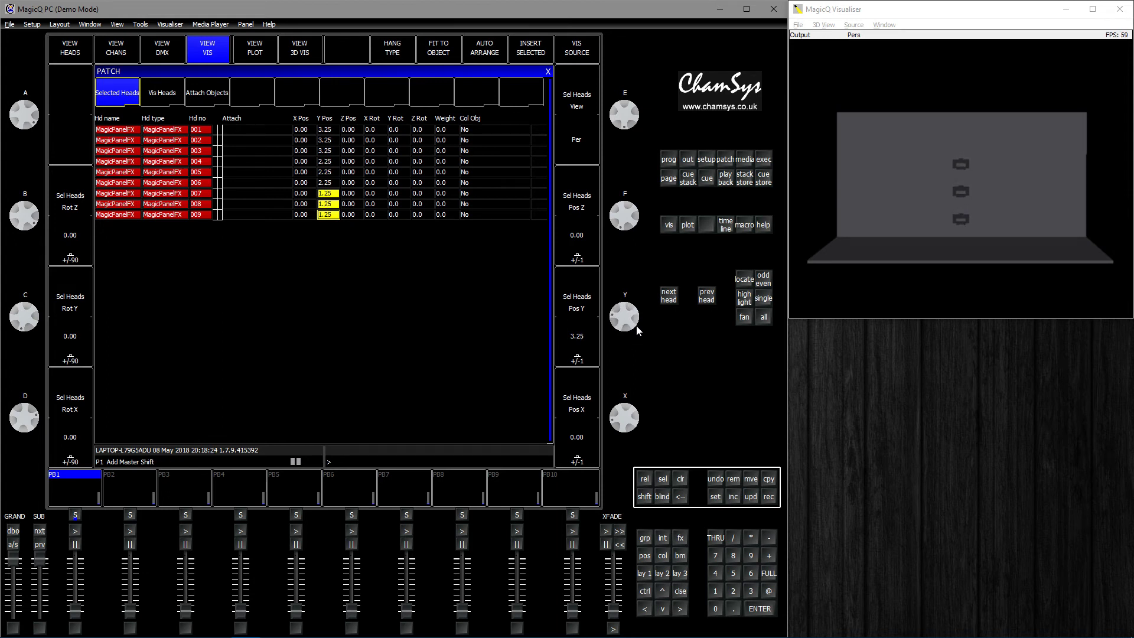
- Set the Z position of all nine MagicPanelFX heads to -7.3
{"action": "left_click_drag", "start_coordinate": [969, 268], "coordinate": [973, 260]}
{"action": "left_click", "coordinate": [354, 123]}
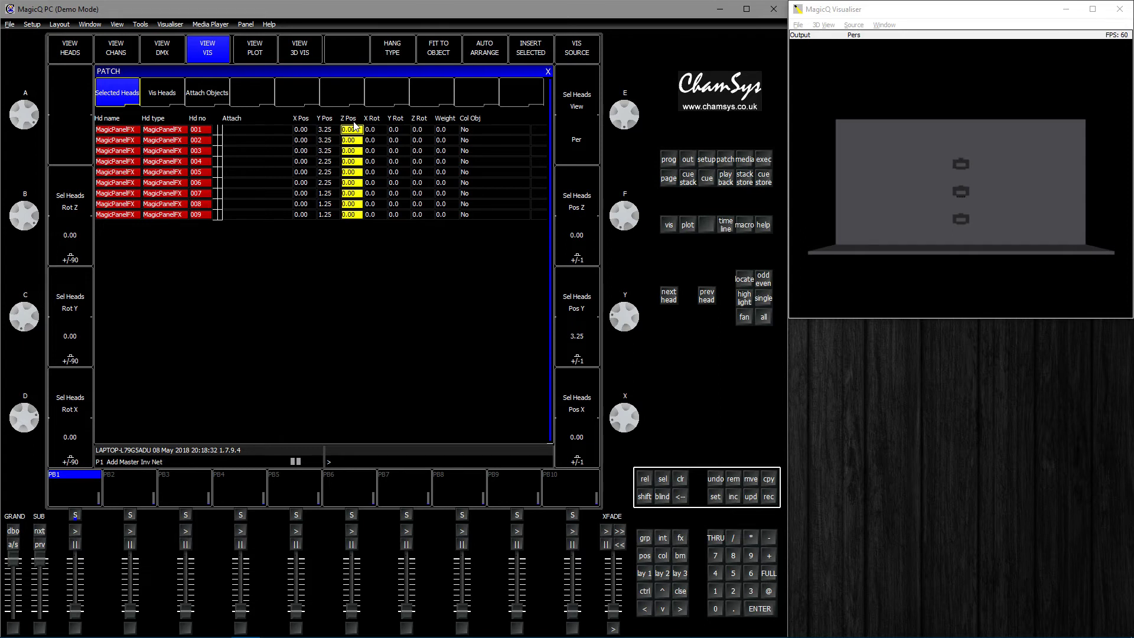
{"action": "type", "text": "-7.3"}
{"action": "key", "text": "Return"}
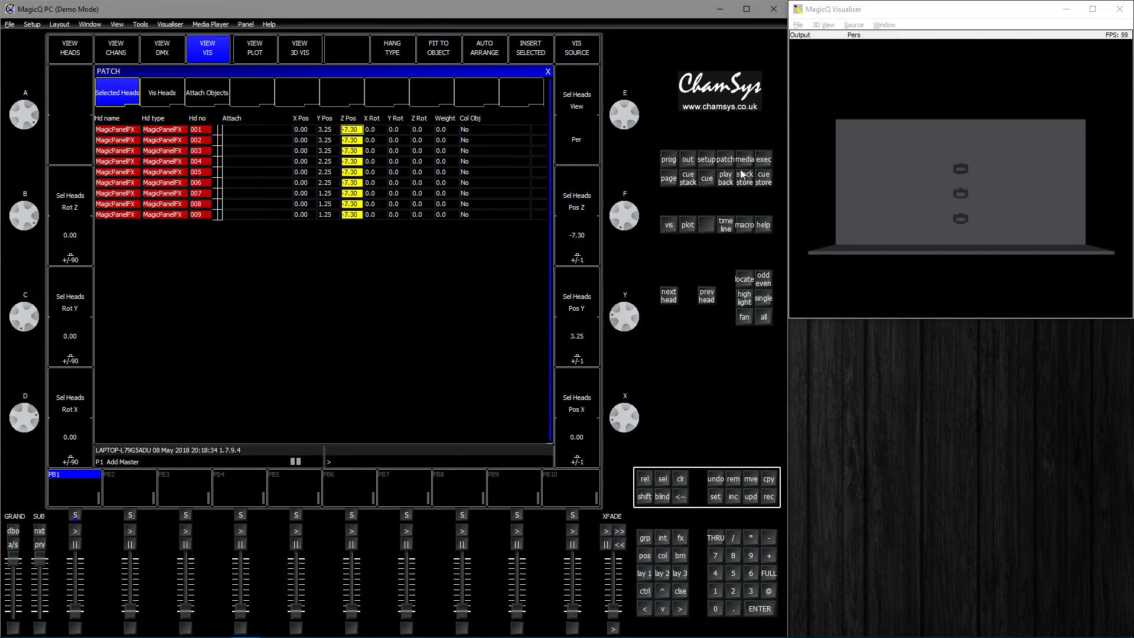
- Spread the X positions of MagicPanelFX heads 1–3 evenly from -1 to 1
{"action": "left_click_drag", "start_coordinate": [998, 248], "coordinate": [725, 247]}
{"action": "scroll", "coordinate": [1034, 214], "scroll_direction": "up", "scroll_amount": 2}
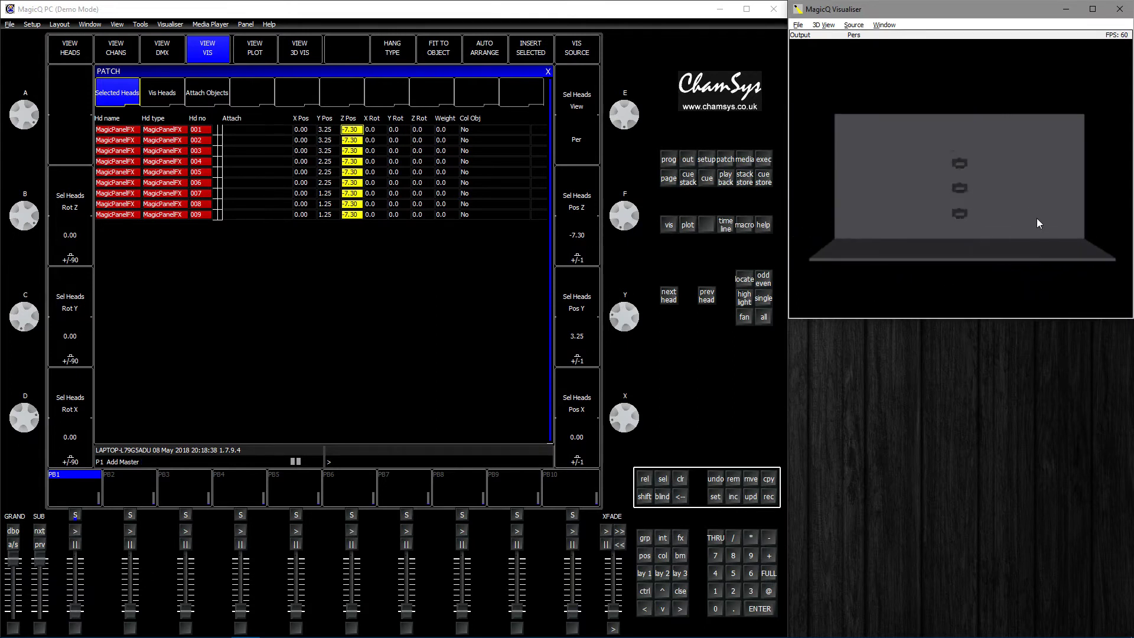
{"action": "scroll", "coordinate": [1038, 222], "scroll_direction": "up", "scroll_amount": 1}
{"action": "left_click_drag", "start_coordinate": [303, 131], "coordinate": [307, 151]}
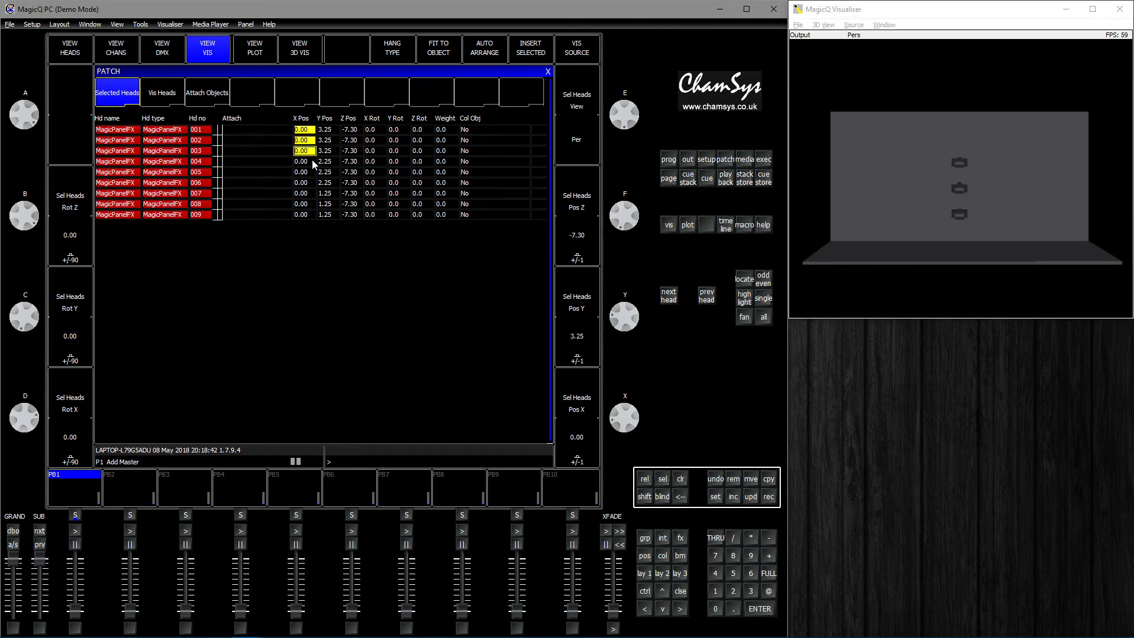
{"action": "left_click", "coordinate": [716, 591]}
{"action": "left_click", "coordinate": [716, 591]}
{"action": "left_click", "coordinate": [761, 612]}
{"action": "mouse_move", "coordinate": [930, 260]}
{"action": "left_mouse_down"}
{"action": "mouse_move", "coordinate": [982, 250]}
{"action": "mouse_move", "coordinate": [887, 253]}
{"action": "mouse_move", "coordinate": [926, 253]}
{"action": "left_mouse_up"}
{"action": "scroll", "coordinate": [927, 254], "scroll_direction": "up", "scroll_amount": 2}
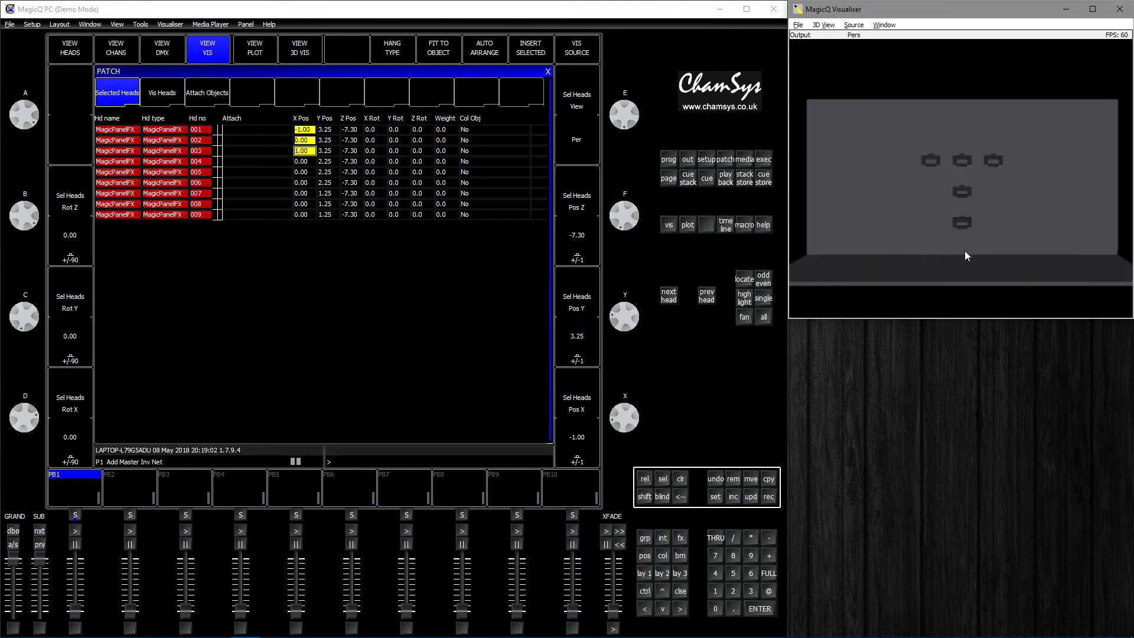
- Spread the X positions of MagicPanelFX heads 4–6 and heads 7–9 evenly from -1 to 1 in each row
{"action": "left_click_drag", "start_coordinate": [303, 161], "coordinate": [305, 182]}
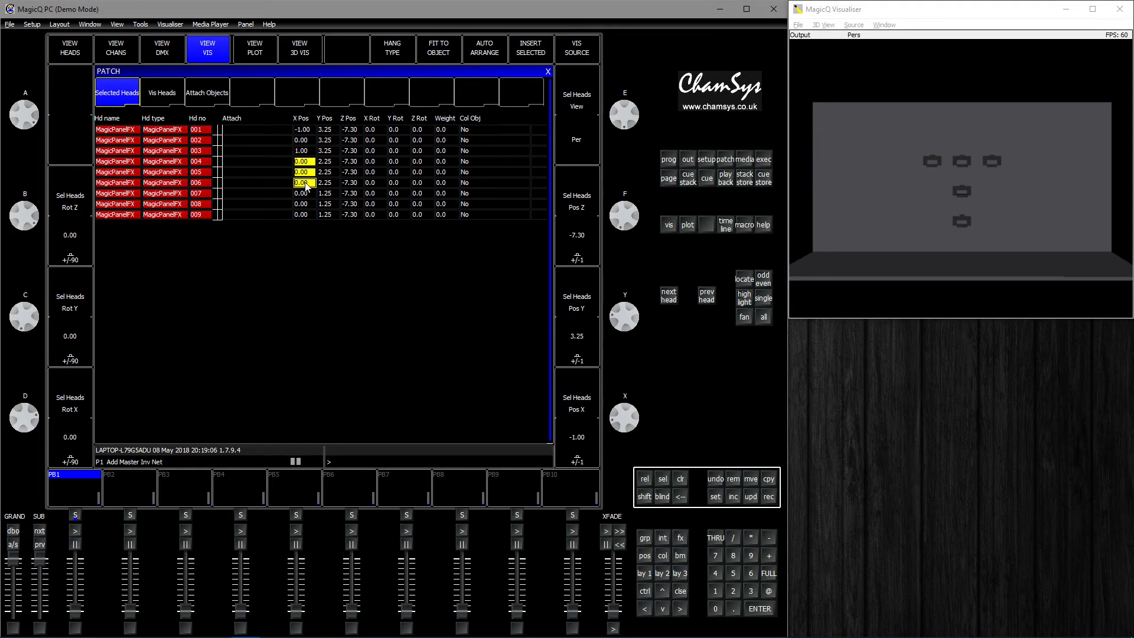
{"action": "key", "text": "Return"}
{"action": "left_click_drag", "start_coordinate": [306, 201], "coordinate": [306, 225]}
{"action": "type", "text": "-1"}
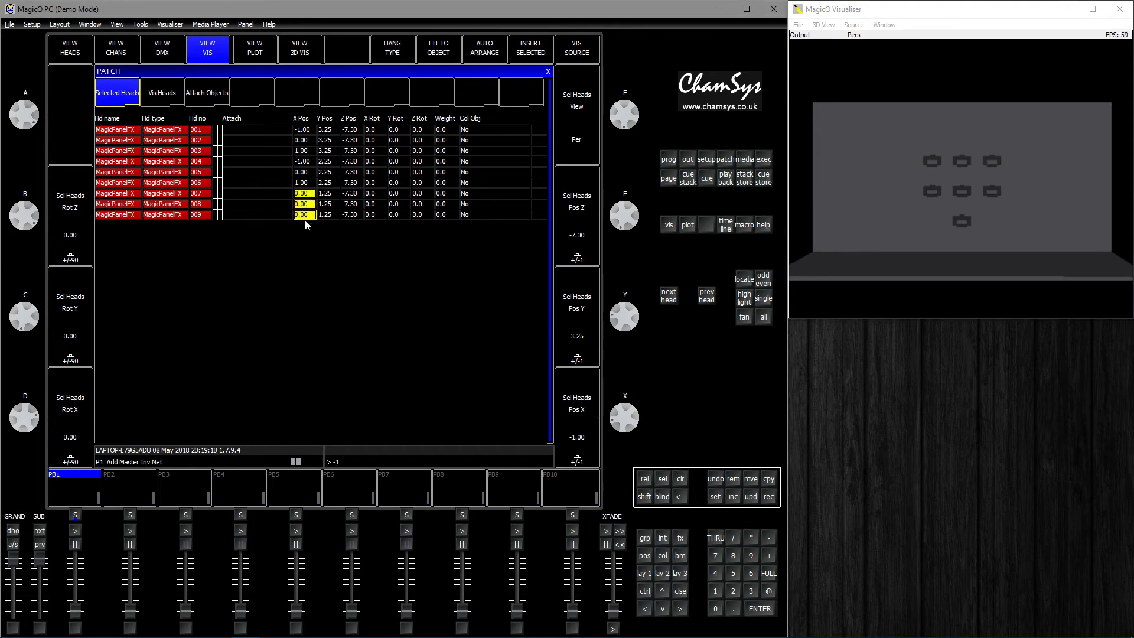
{"action": "type", "text": ">1"}
{"action": "key", "text": "Return"}
{"action": "left_click", "coordinate": [954, 277]}
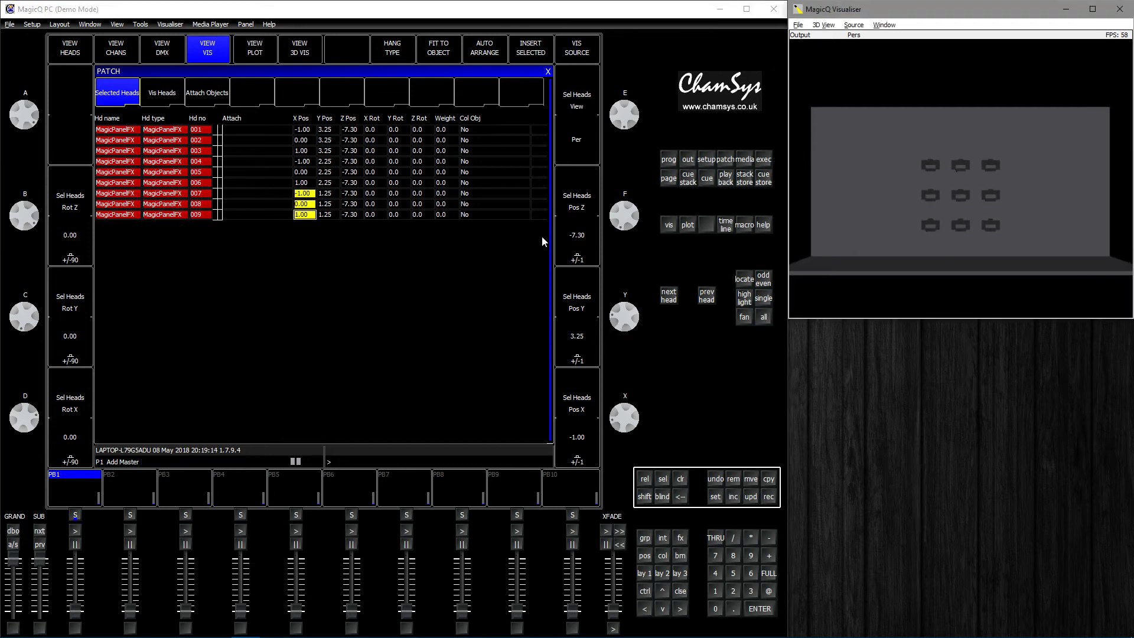
- Search the head library for the name "sharpy" and choose the Clay Paky Sharpy in Standard mode
{"action": "left_click", "coordinate": [725, 160]}
{"action": "left_click", "coordinate": [70, 49]}
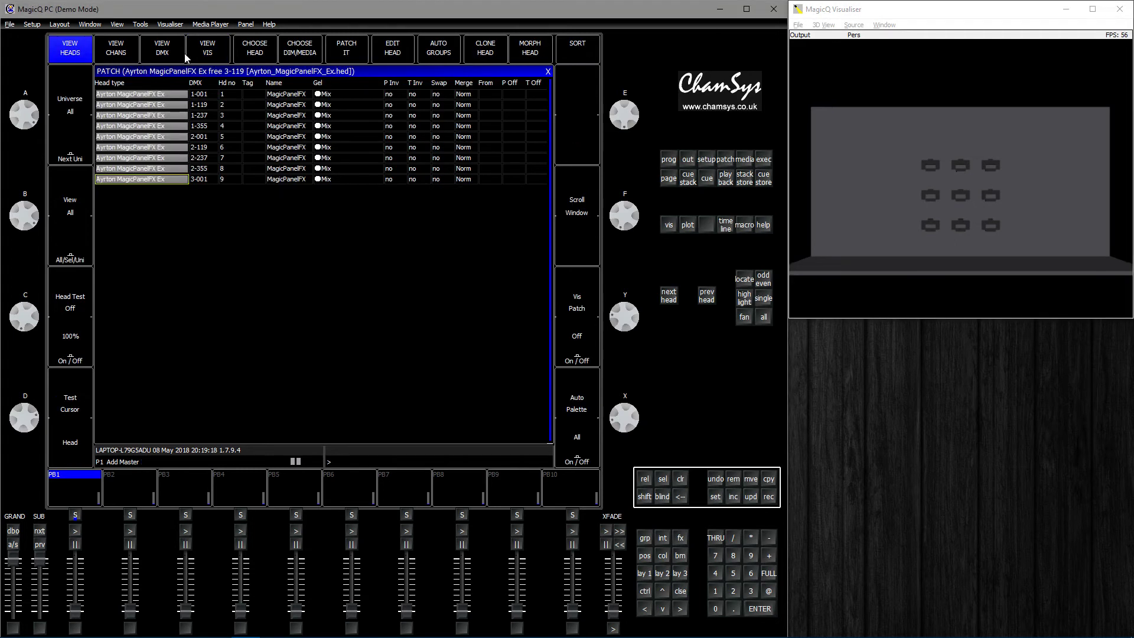
{"action": "left_click", "coordinate": [248, 53]}
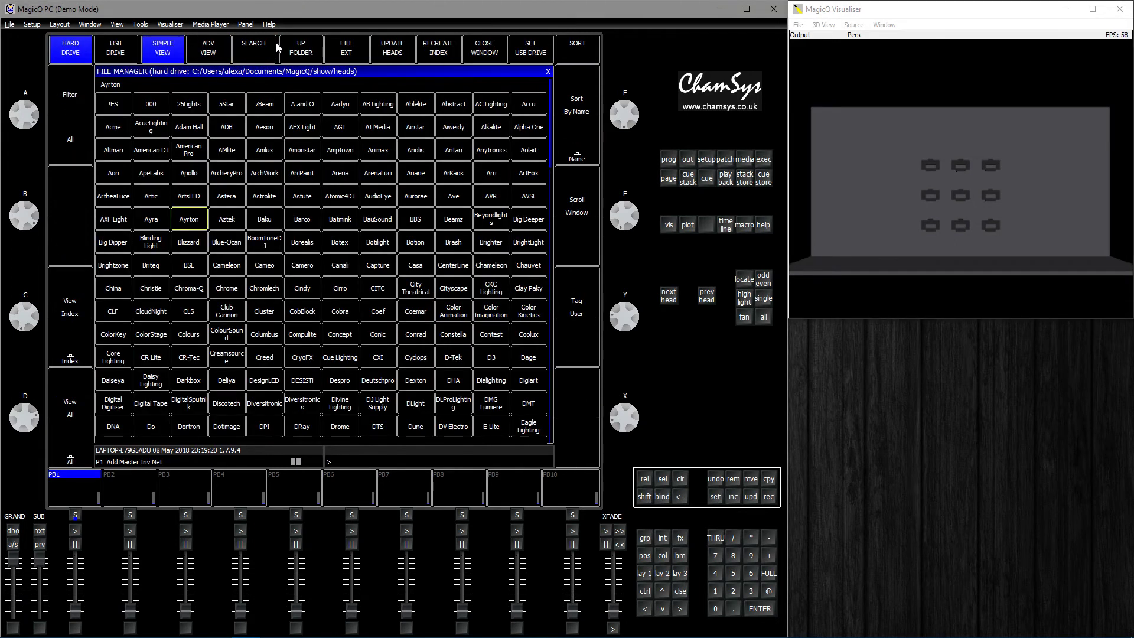
{"action": "left_click", "coordinate": [255, 48]}
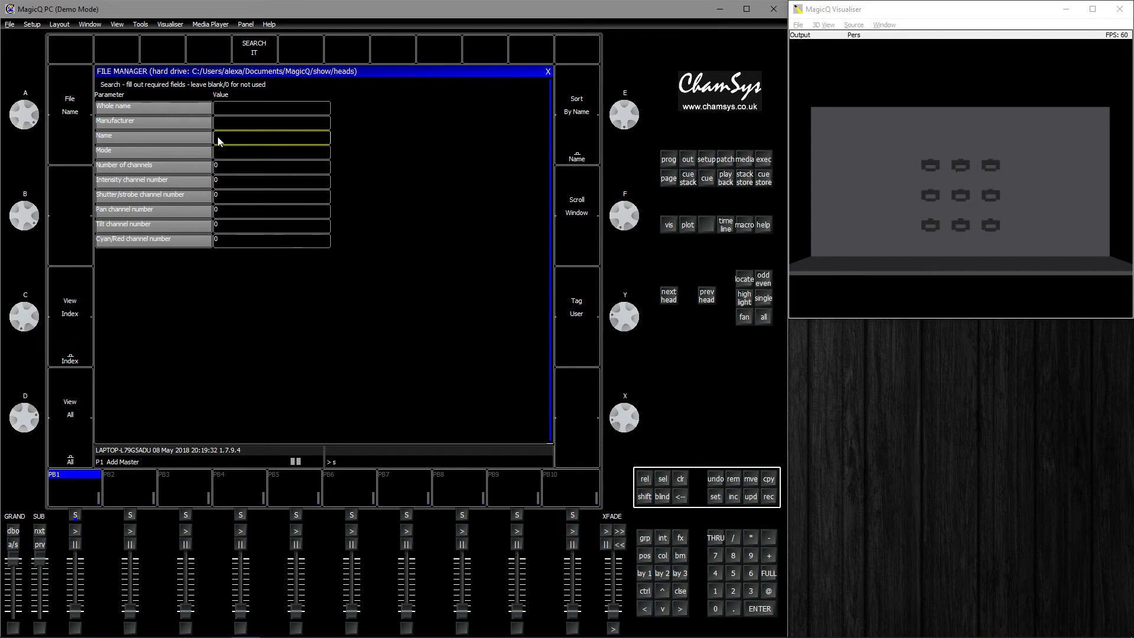
{"action": "type", "text": "harpy"}
{"action": "key", "text": "Return"}
{"action": "left_click", "coordinate": [264, 53]}
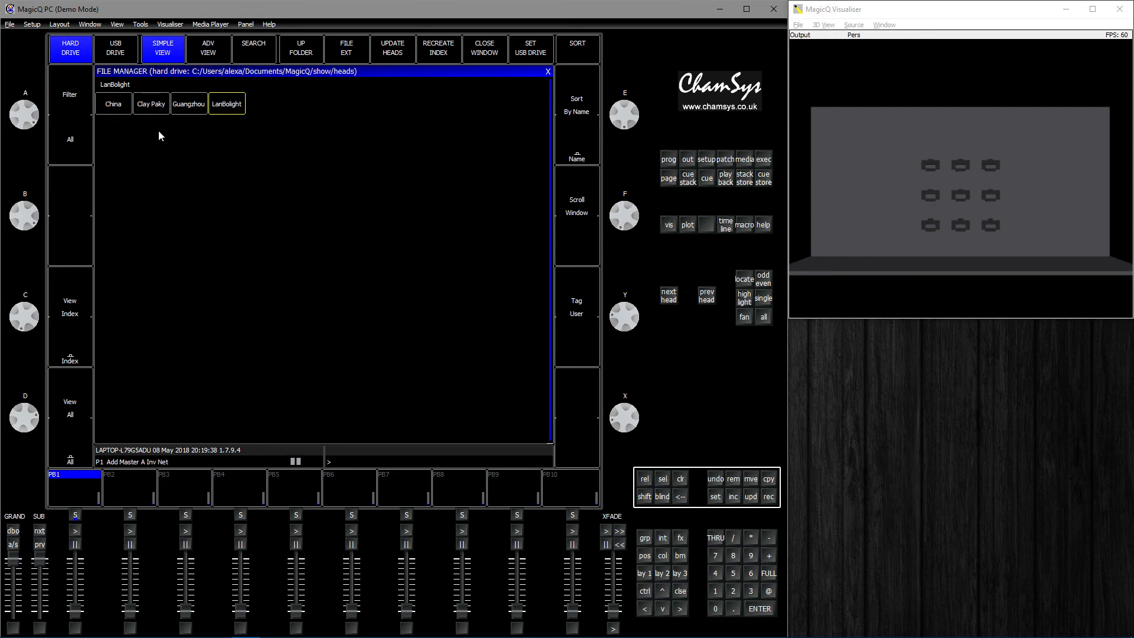
{"action": "left_click", "coordinate": [152, 112]}
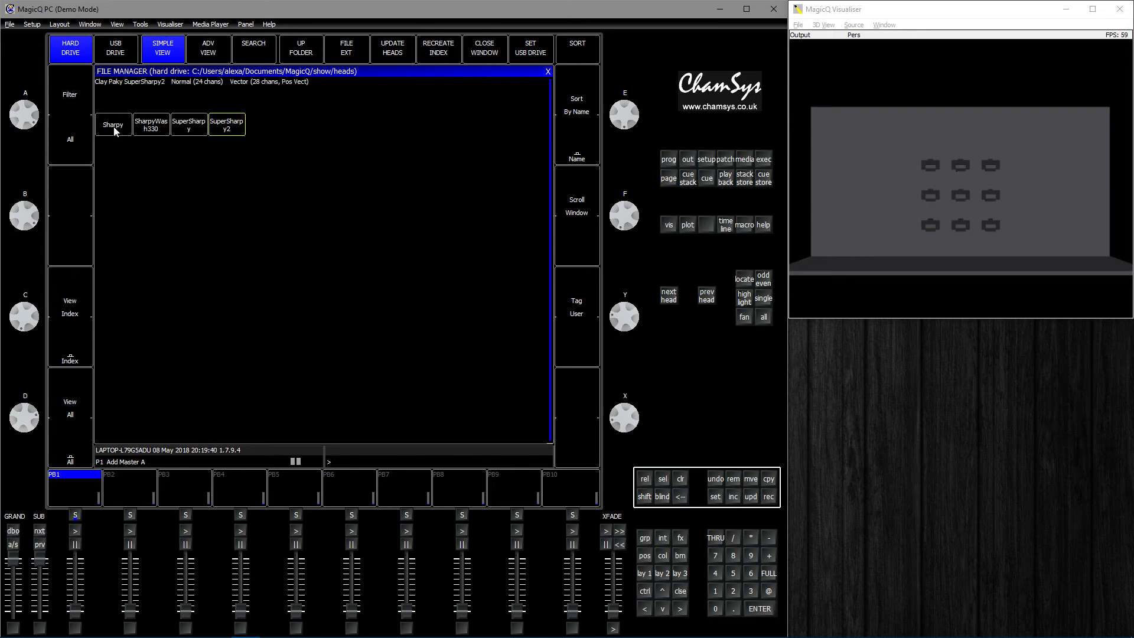
{"action": "left_click", "coordinate": [115, 109]}
{"action": "left_click", "coordinate": [292, 185]}
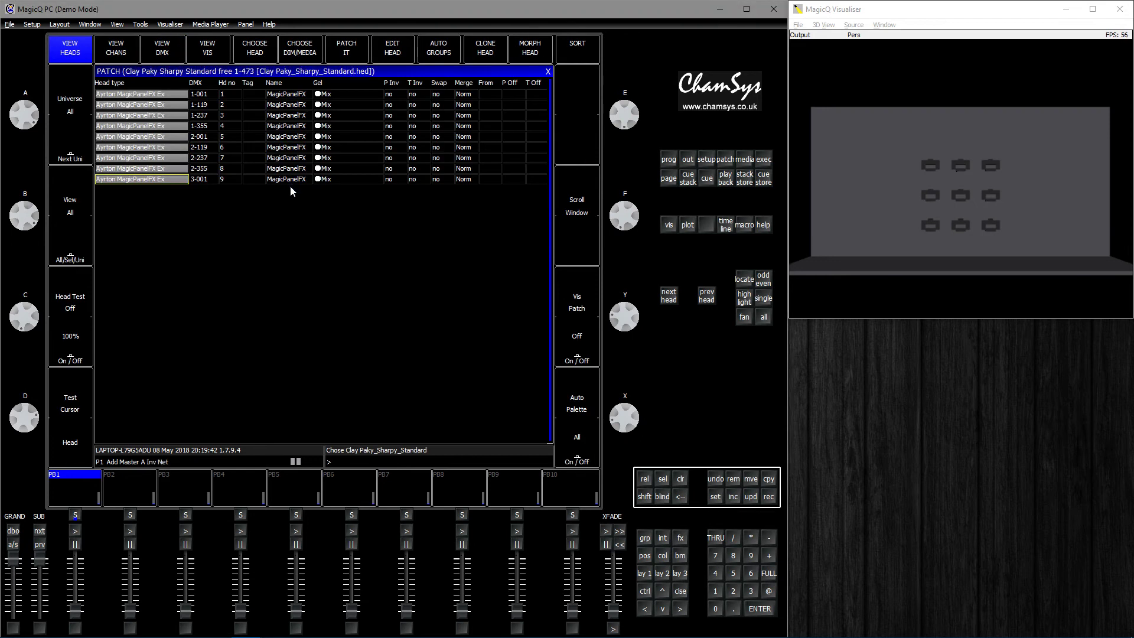
- Patch 16 Clay Paky Sharpy Standard heads
{"action": "left_click", "coordinate": [349, 50]}
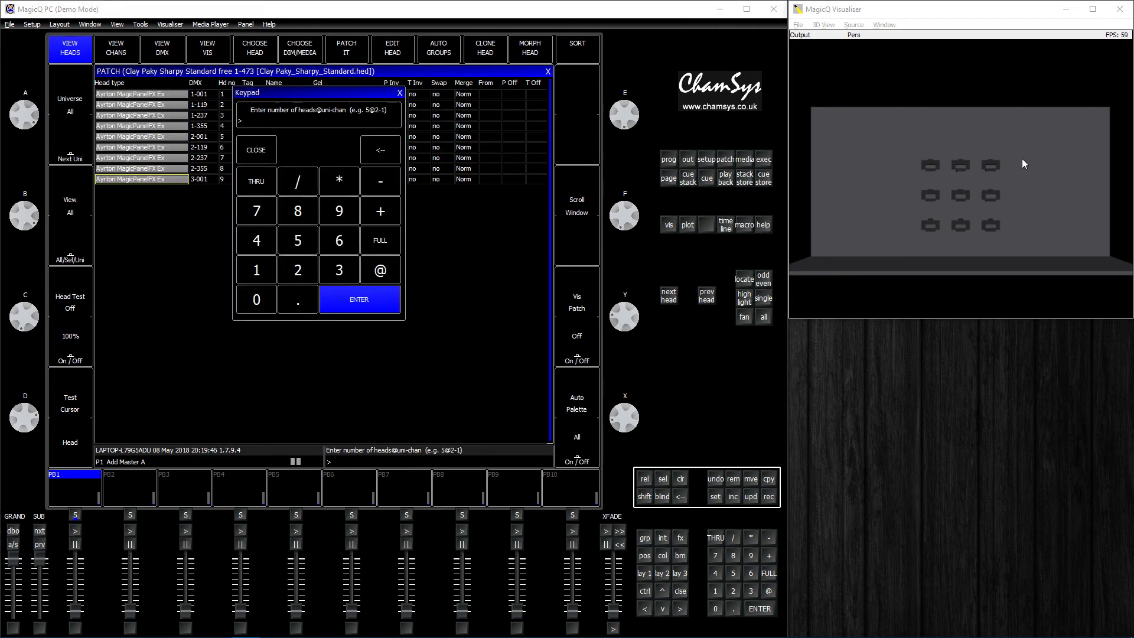
{"action": "left_click", "coordinate": [256, 270]}
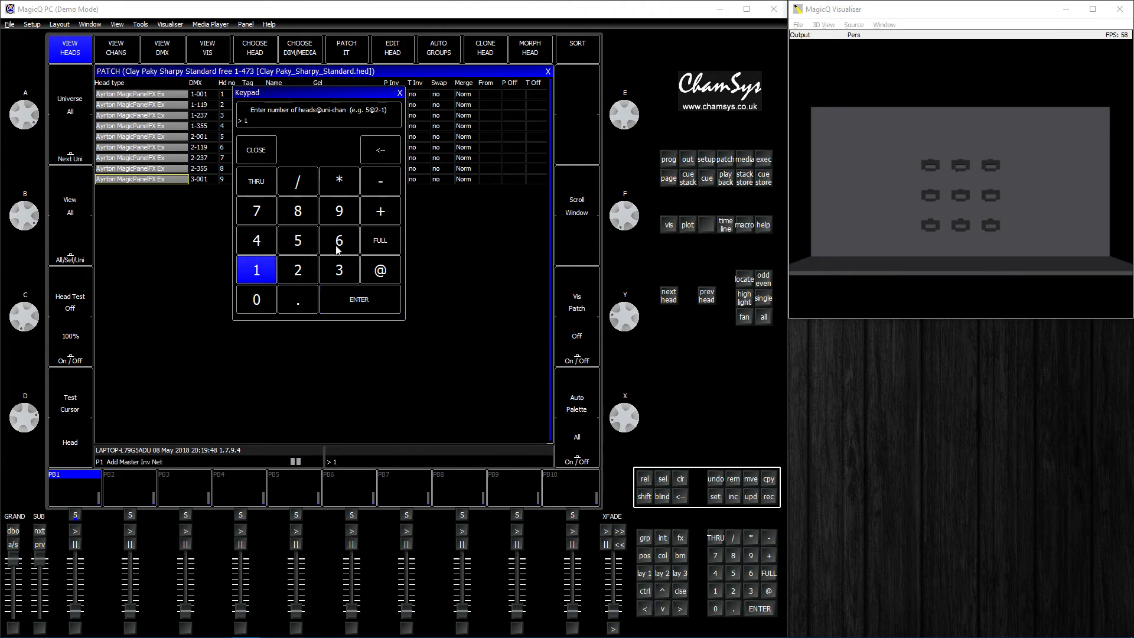
{"action": "left_click", "coordinate": [339, 240]}
{"action": "left_click", "coordinate": [358, 301]}
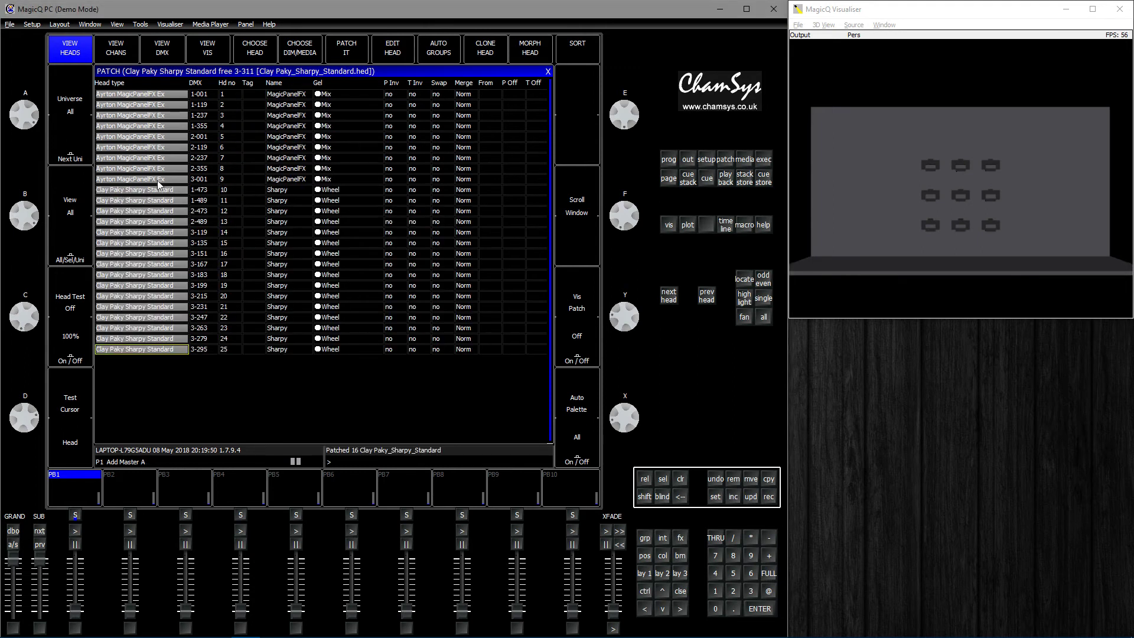
{"action": "left_click", "coordinate": [644, 537]}
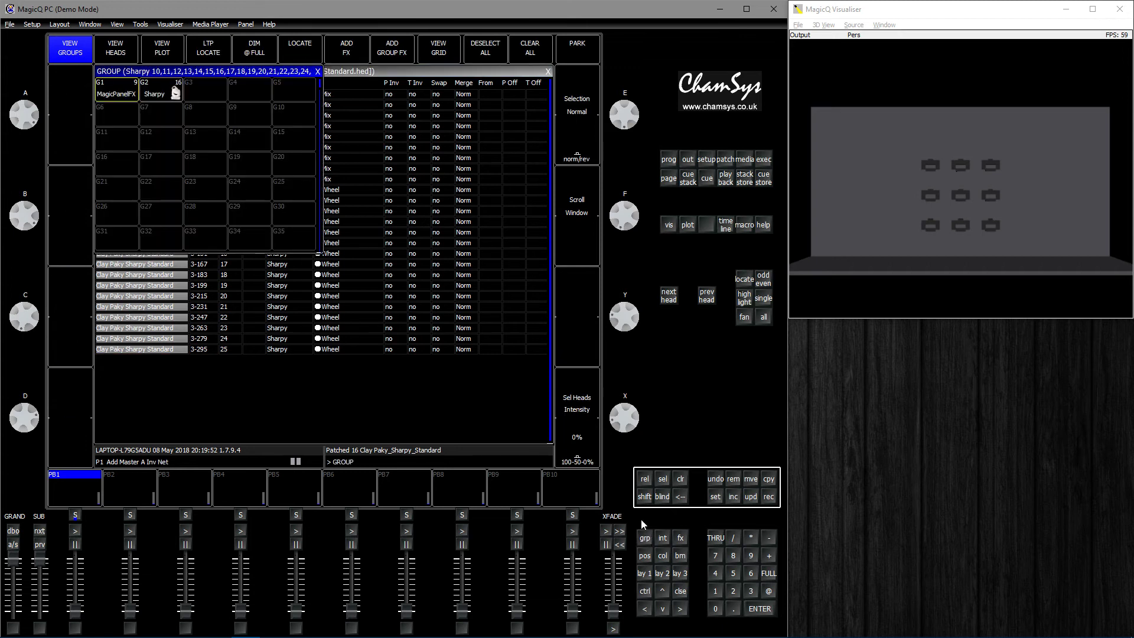
{"action": "left_click", "coordinate": [175, 94]}
{"action": "left_click", "coordinate": [421, 81]}
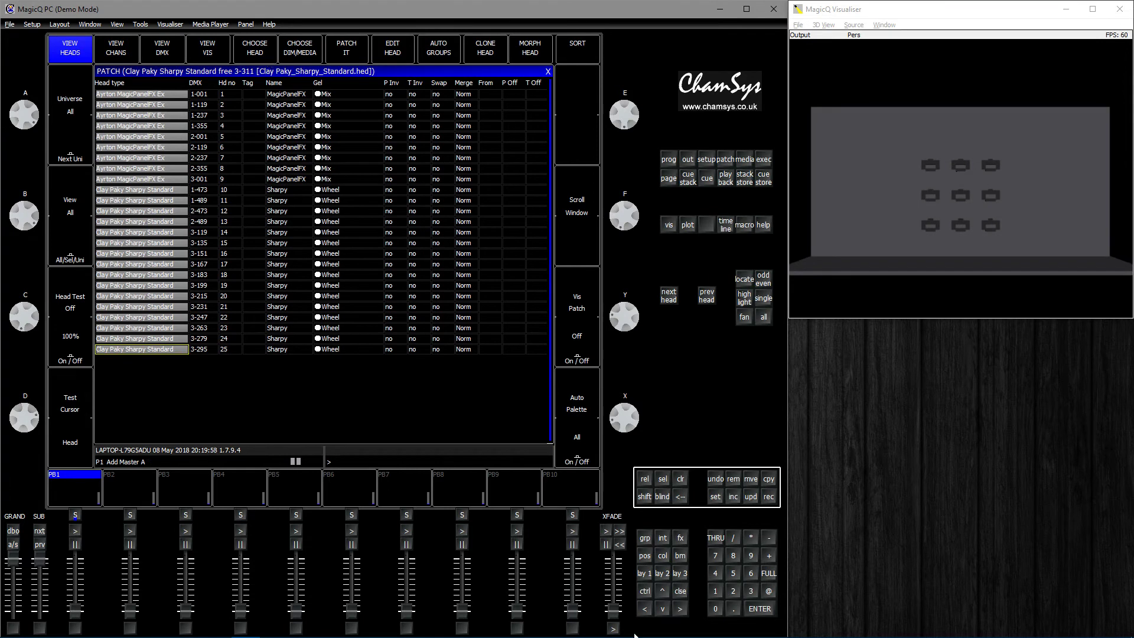
- Select the MagicPanelFX group and set the X rotation of all nine heads to -90 in the visualiser patch
{"action": "left_click", "coordinate": [645, 537]}
{"action": "left_click", "coordinate": [122, 104]}
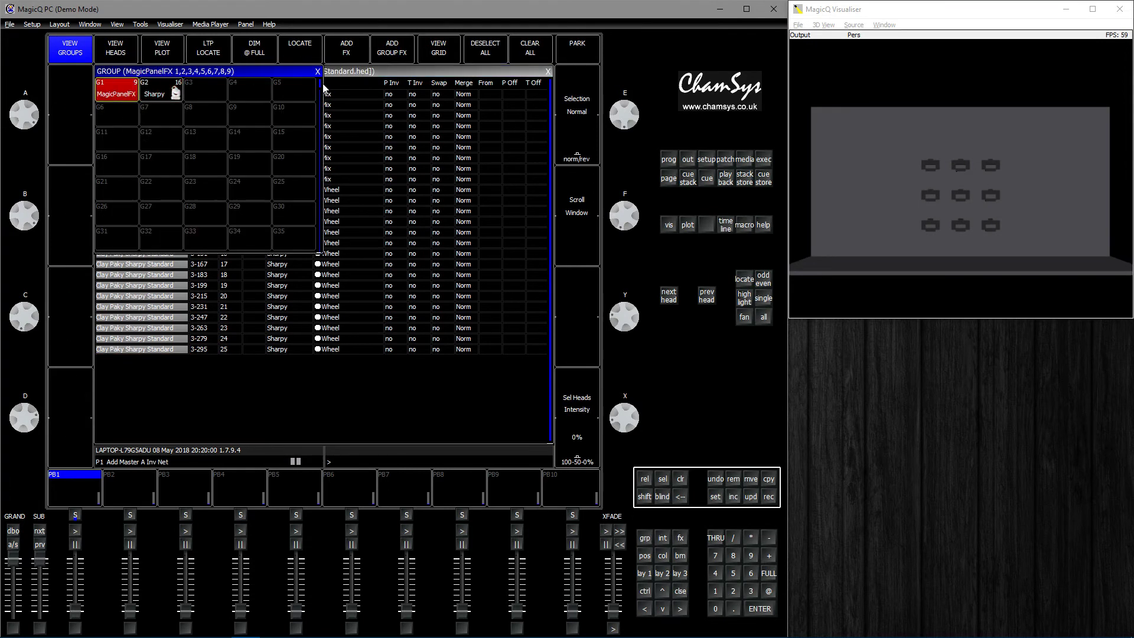
{"action": "left_click", "coordinate": [202, 53]}
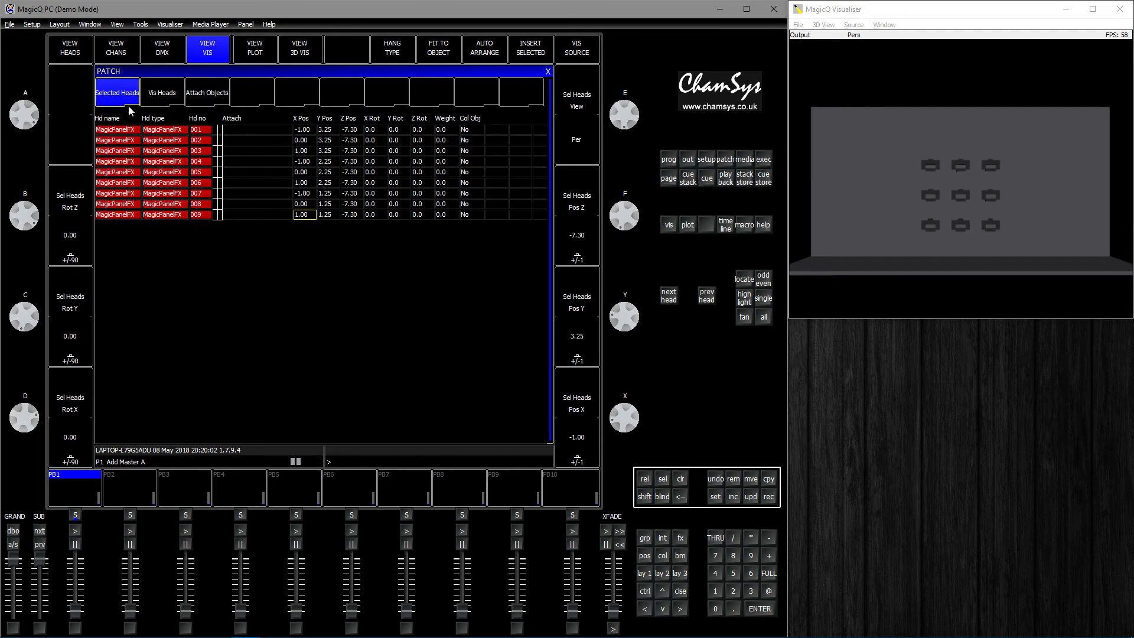
{"action": "left_click", "coordinate": [374, 120]}
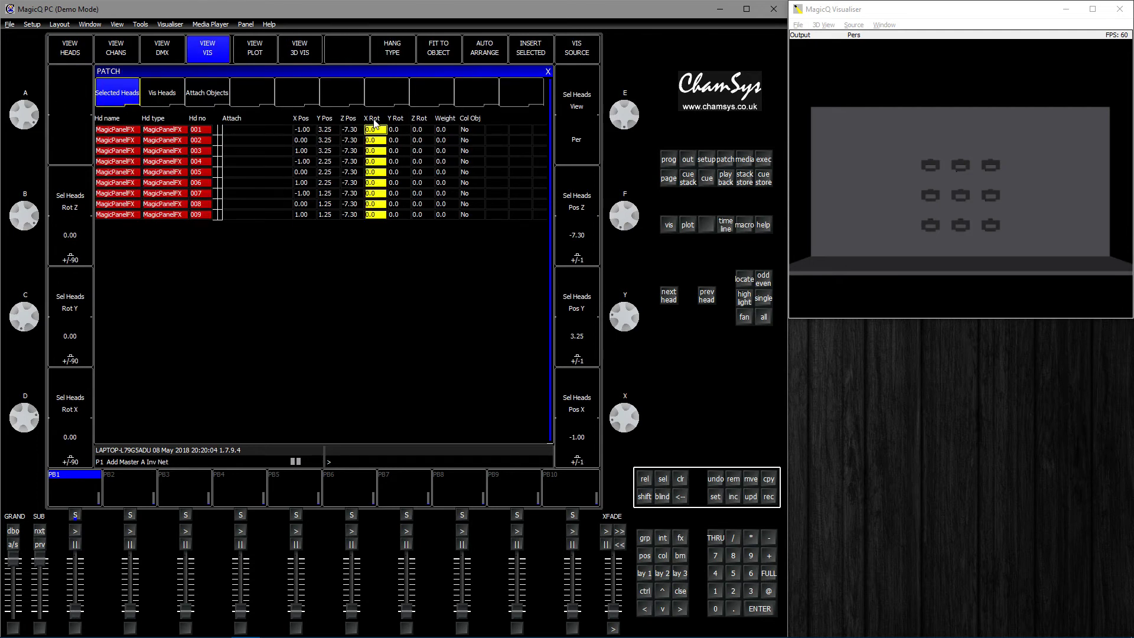
{"action": "type", "text": "-90"}
{"action": "key", "text": "Return"}
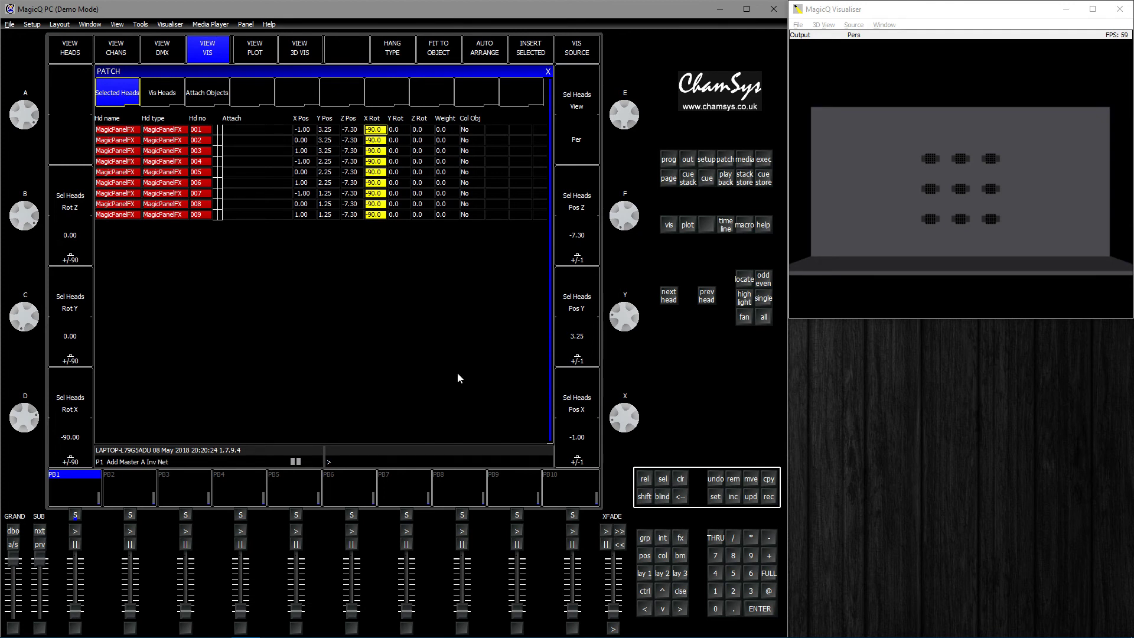
- Select only the Sharpy group, zero the X, Y and Z positions of all 16 heads, and set their Z position to -7.3
{"action": "left_click", "coordinate": [645, 538]}
{"action": "left_click", "coordinate": [158, 101]}
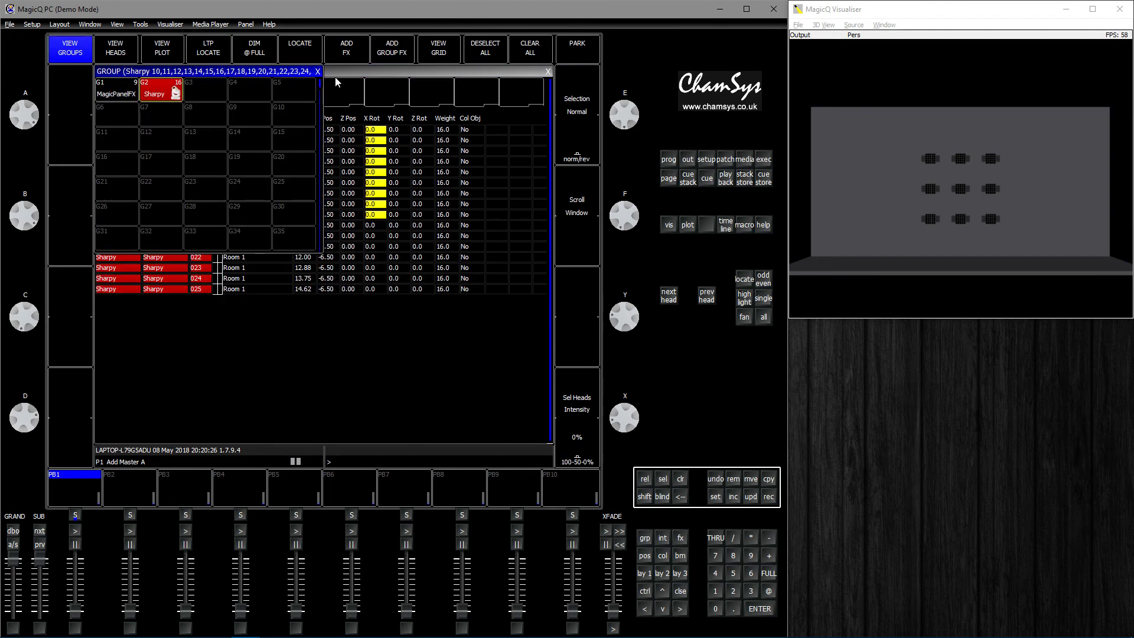
{"action": "left_click", "coordinate": [339, 80]}
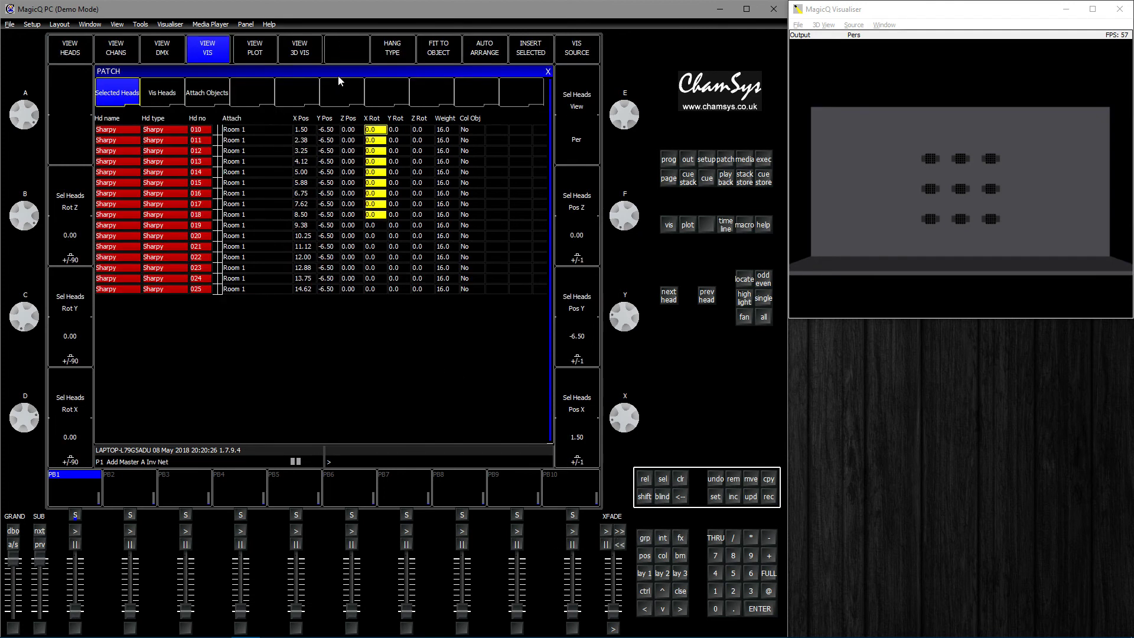
{"action": "left_click", "coordinate": [348, 121]}
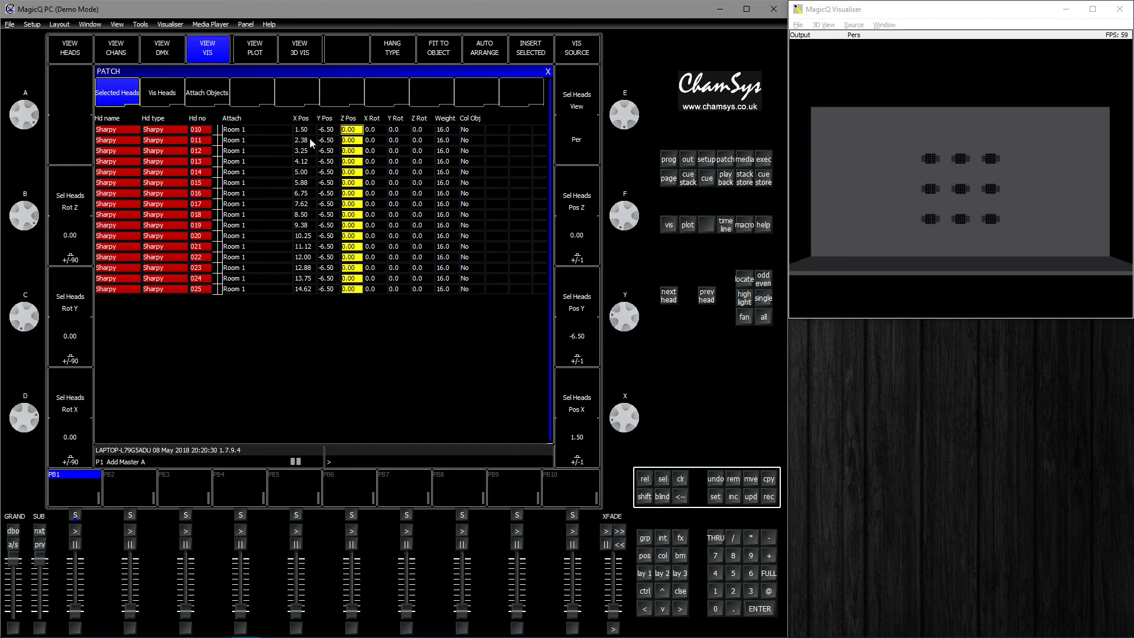
{"action": "left_click_drag", "start_coordinate": [302, 129], "coordinate": [356, 297]}
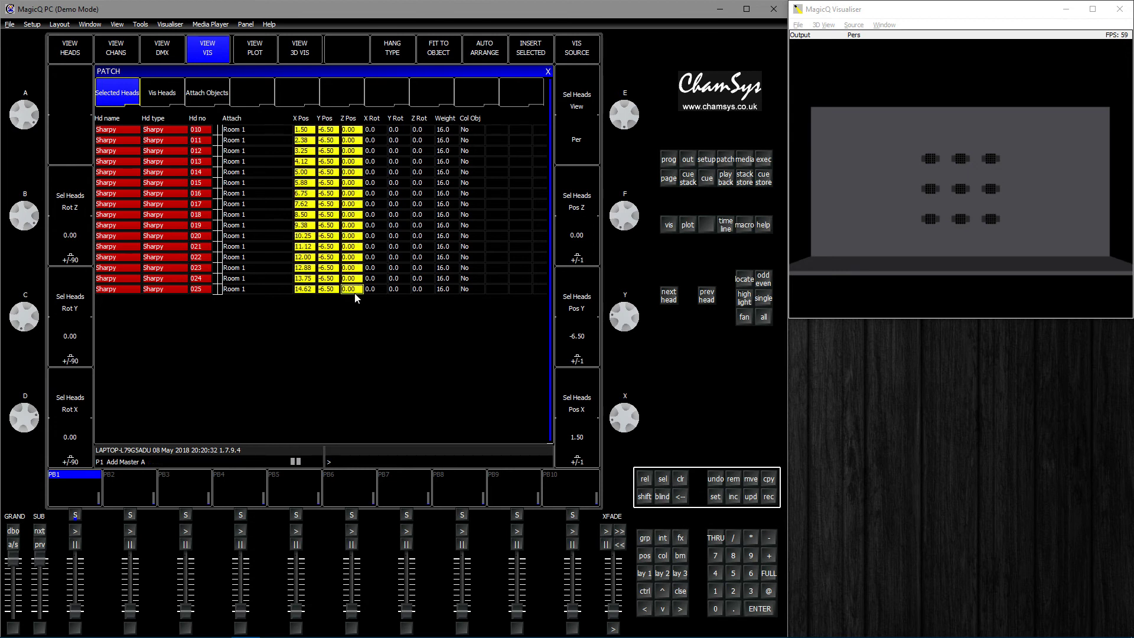
{"action": "type", "text": "0"}
{"action": "key", "text": "Return"}
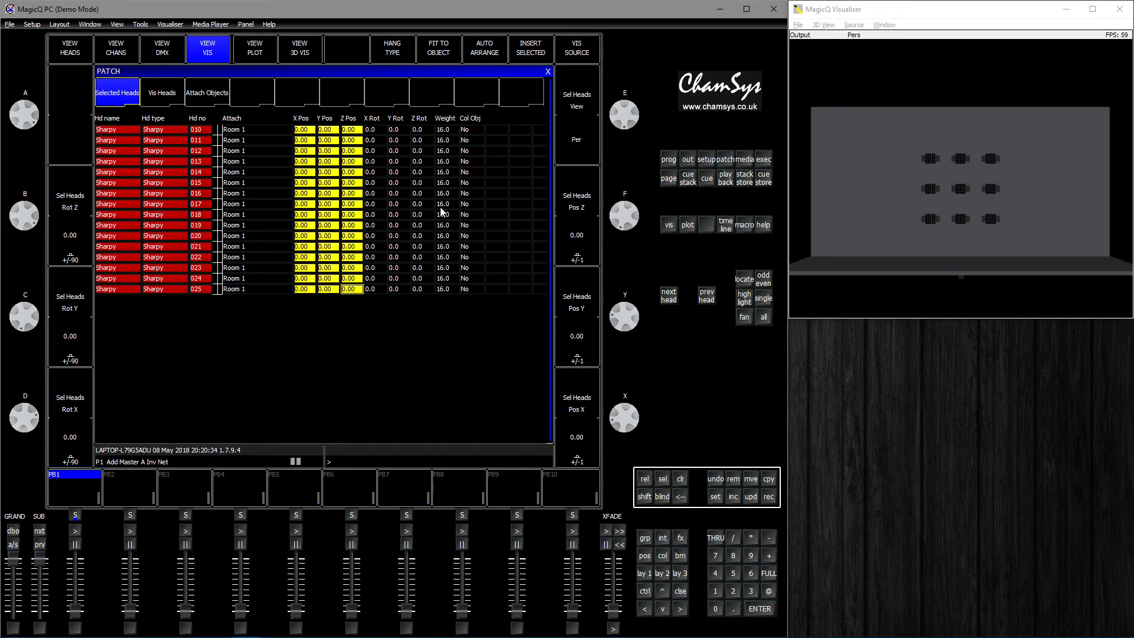
{"action": "left_click", "coordinate": [351, 122]}
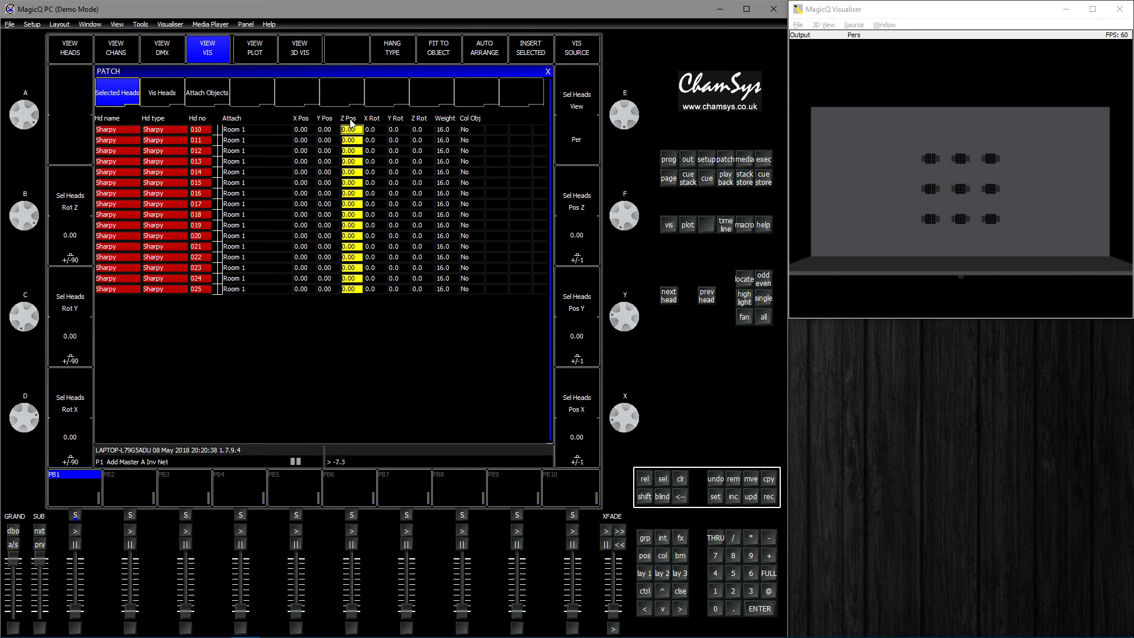
{"action": "key", "text": "Return"}
- Set the Y position of Sharpy heads 10–13 to 4, heads 14–17 to 3, heads 18–21 to 2 and heads 22–25 to 1
{"action": "left_click_drag", "start_coordinate": [324, 130], "coordinate": [324, 160]}
{"action": "type", "text": "4"}
{"action": "key", "text": "Return"}
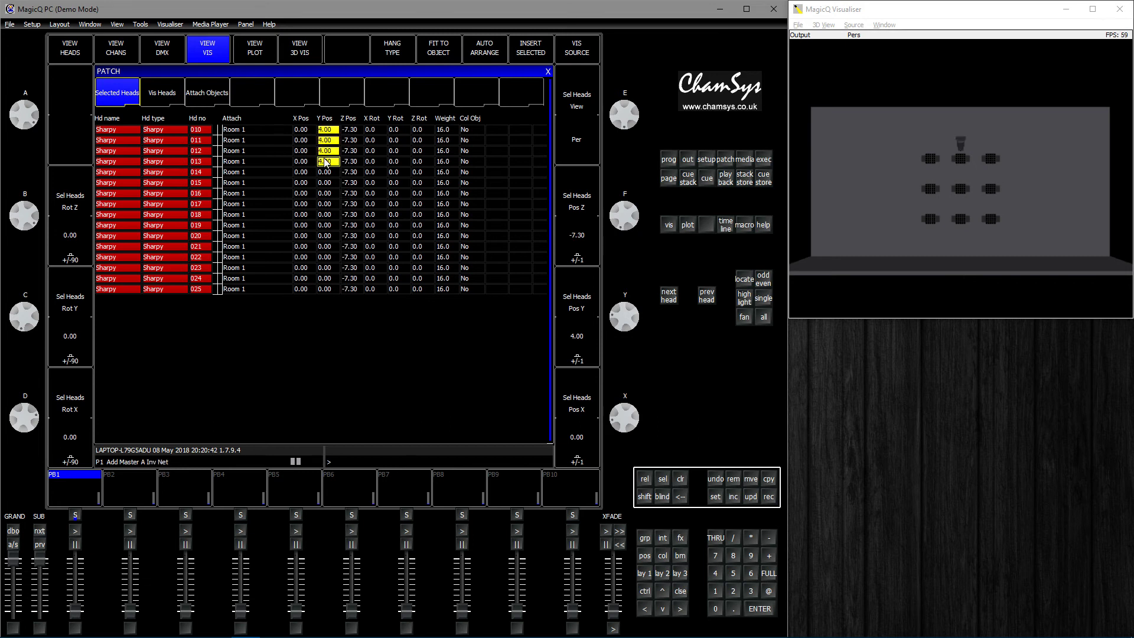
{"action": "left_click_drag", "start_coordinate": [326, 173], "coordinate": [328, 289]}
{"action": "type", "text": "3"}
{"action": "key", "text": "Return"}
{"action": "type", "text": "2"}
{"action": "key", "text": "Return"}
{"action": "type", "text": "1"}
{"action": "key", "text": "Return"}
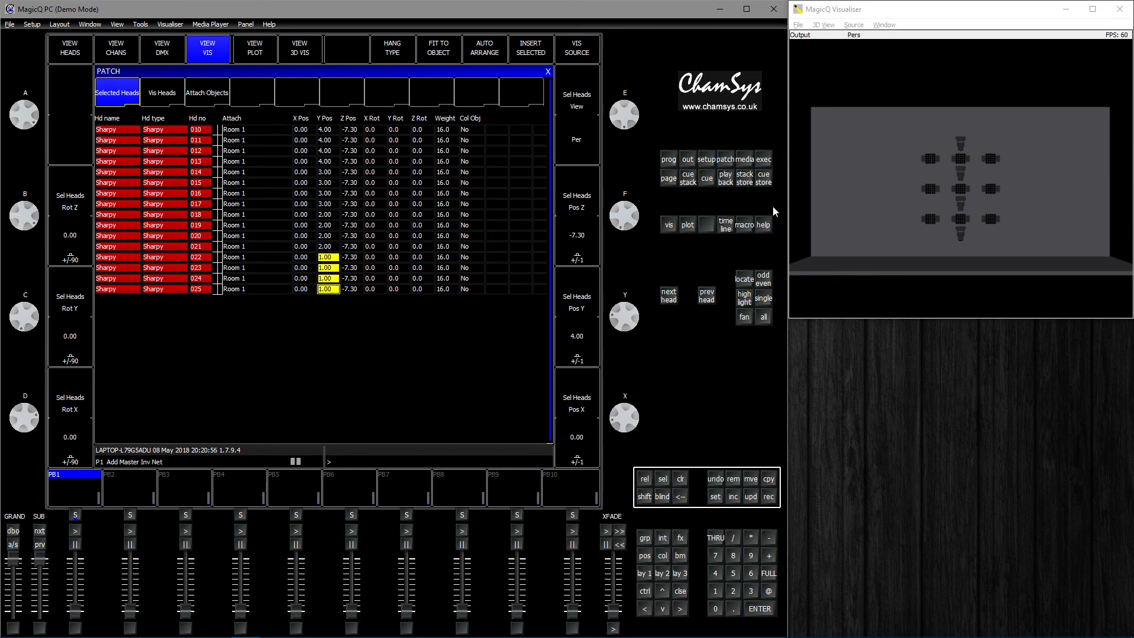
- Spread the X positions of Sharpy heads 10–13 evenly from -1.5 to 1.5
{"action": "left_click_drag", "start_coordinate": [303, 130], "coordinate": [306, 161]}
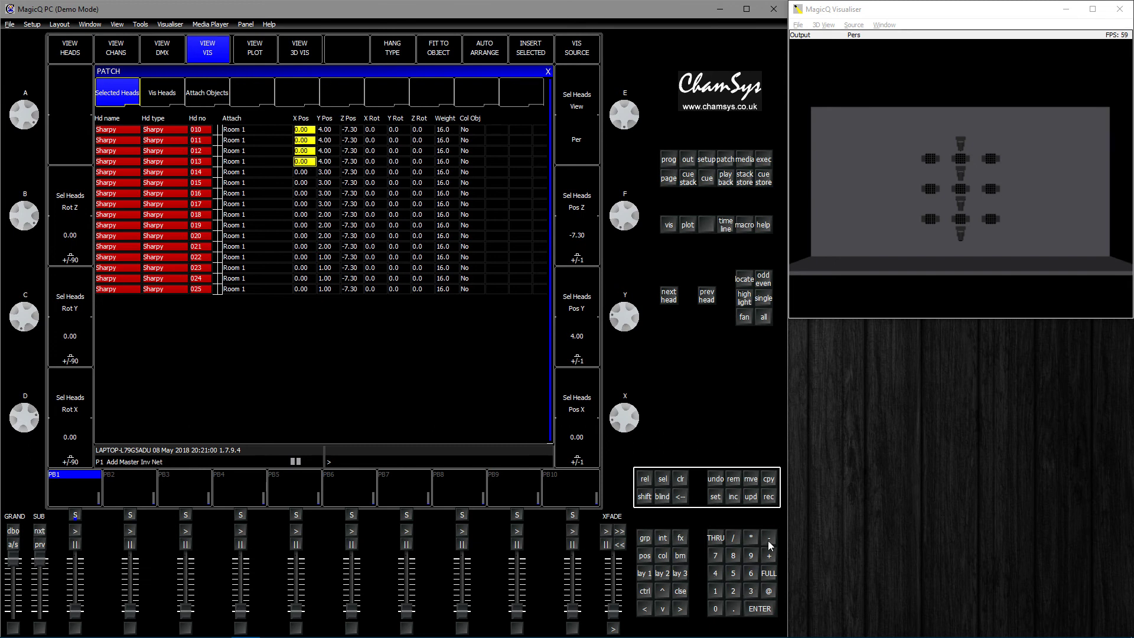
{"action": "left_click", "coordinate": [717, 591]}
{"action": "left_click", "coordinate": [732, 574]}
{"action": "left_click", "coordinate": [715, 538]}
{"action": "left_click", "coordinate": [715, 590]}
{"action": "left_click", "coordinate": [733, 608]}
{"action": "left_click", "coordinate": [733, 573]}
{"action": "left_click", "coordinate": [759, 608]}
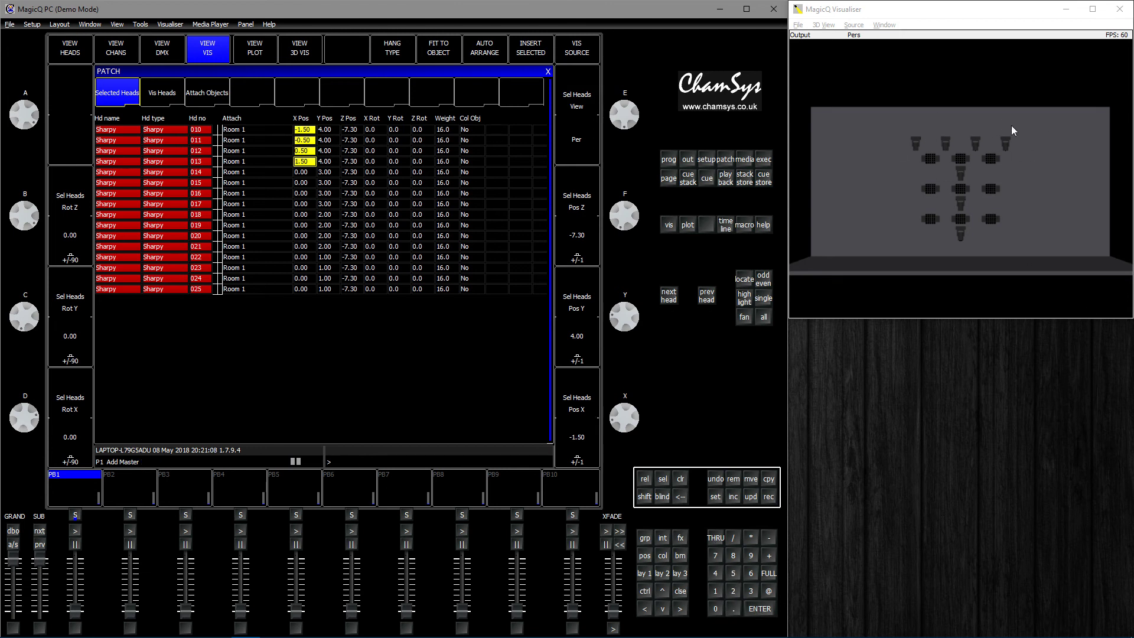
- Spread the X positions evenly from -1.5 to 1.5 within each Sharpy row: heads 14–17, 18–21 and 22–25
{"action": "left_click_drag", "start_coordinate": [306, 172], "coordinate": [307, 205]}
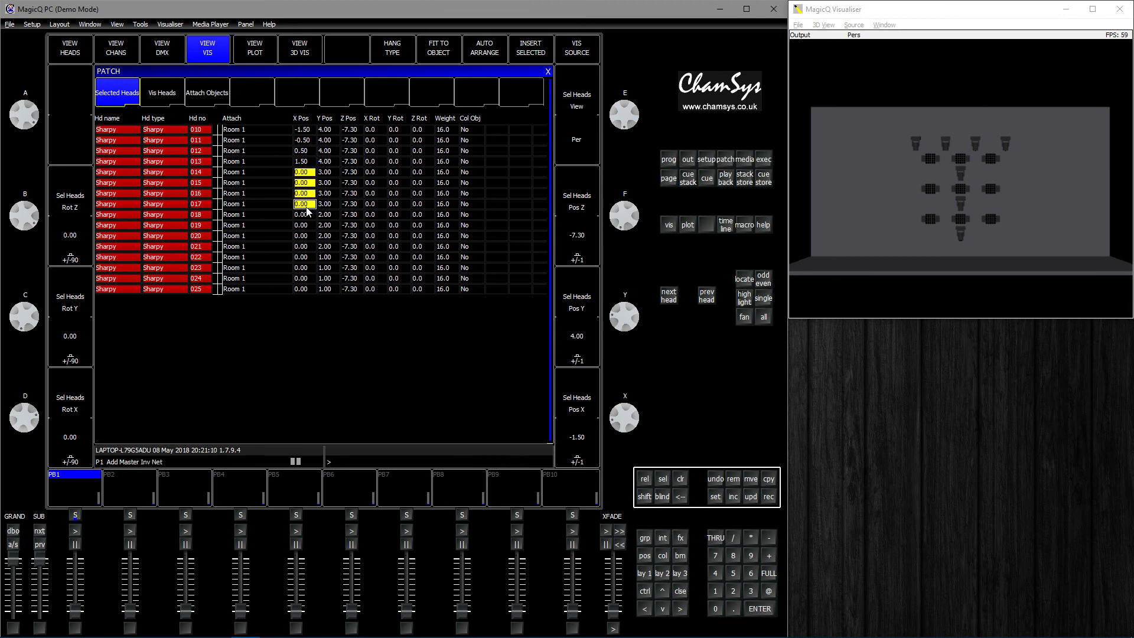
{"action": "type", "text": "-1.5>1.5"}
{"action": "key", "text": "Return"}
{"action": "left_click_drag", "start_coordinate": [306, 210], "coordinate": [308, 249]}
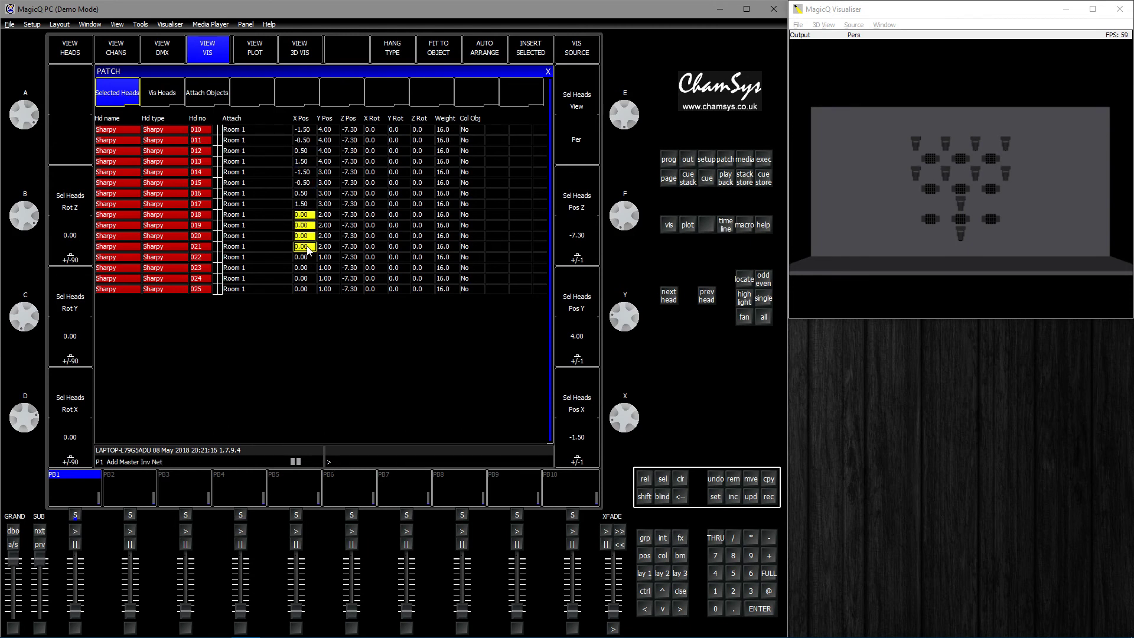
{"action": "type", "text": "-1.5>1.5"}
{"action": "key", "text": "Return"}
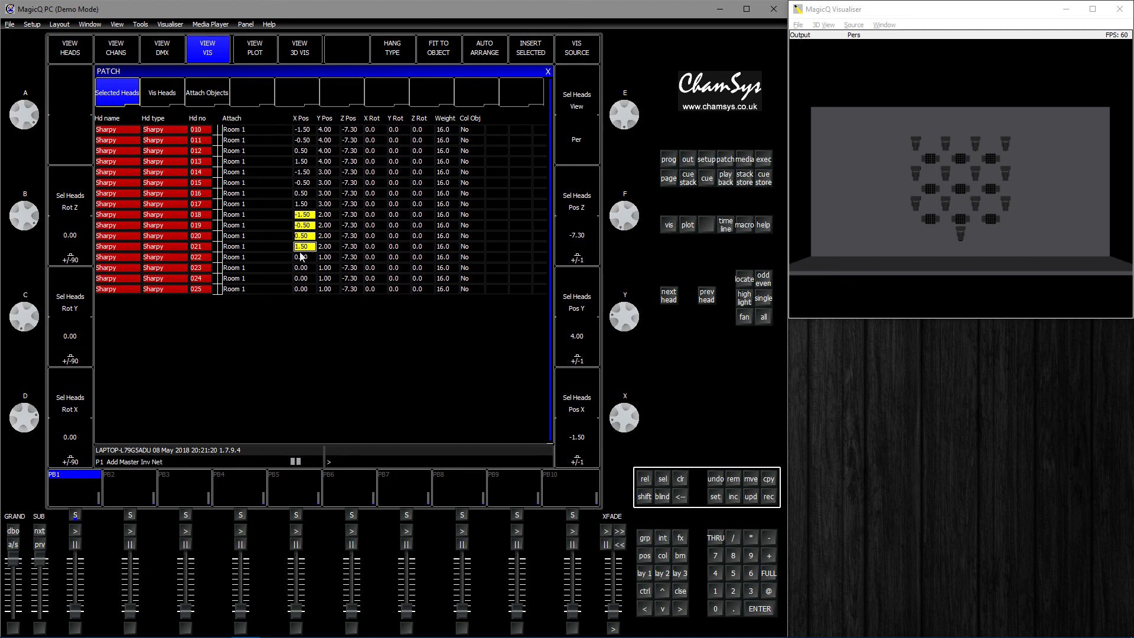
{"action": "left_click_drag", "start_coordinate": [300, 257], "coordinate": [300, 293]}
{"action": "type", "text": "-1."}
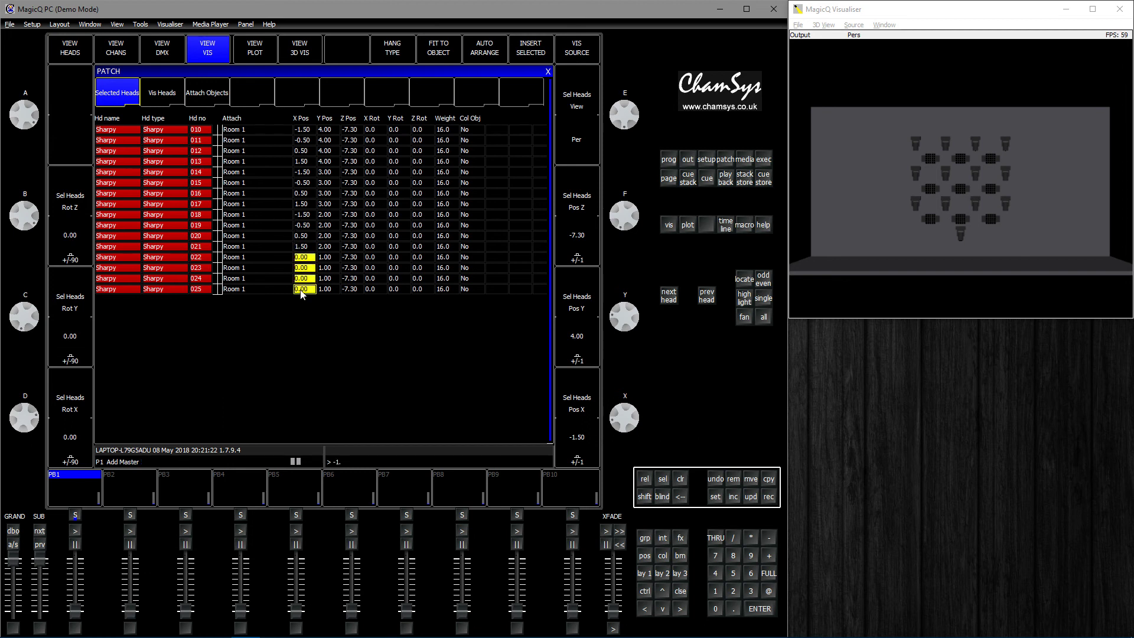
{"action": "type", "text": "5>1.5"}
{"action": "key", "text": "Return"}
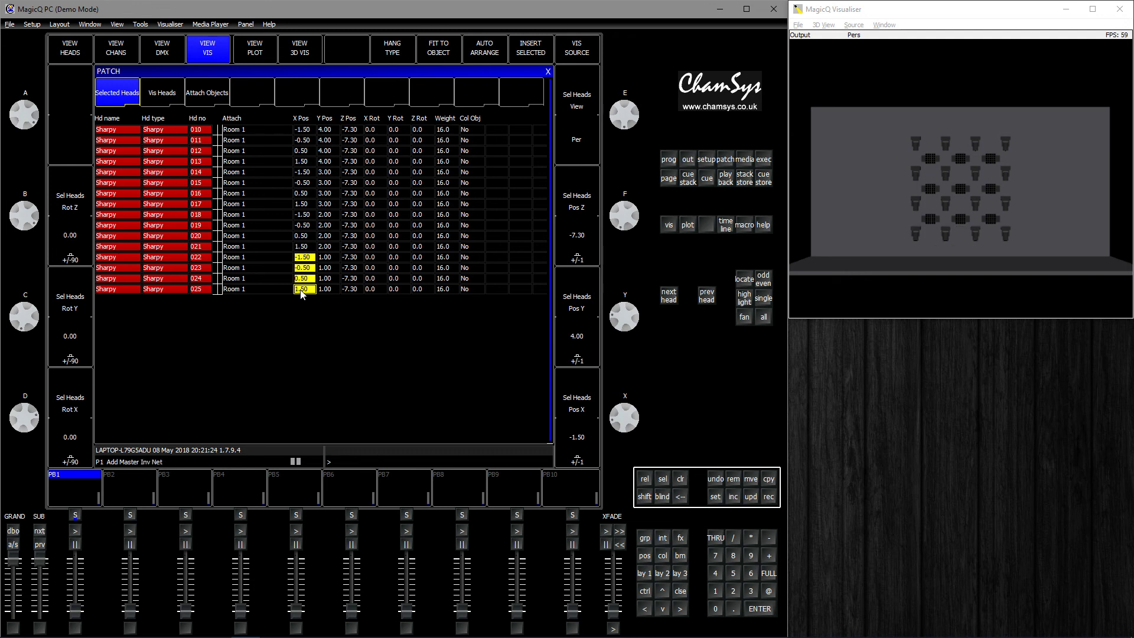
- Locate the Sharpy heads, apply the down position palette, inspect their beams in the visualiser and clear the programmer
{"action": "left_click_drag", "start_coordinate": [881, 256], "coordinate": [855, 294]}
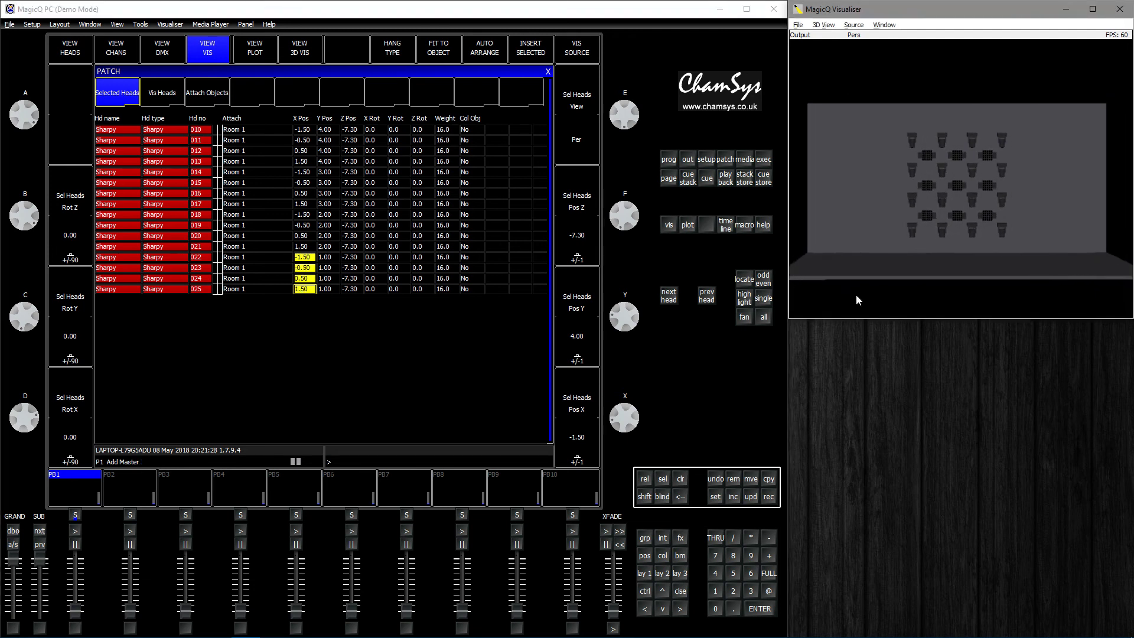
{"action": "left_click", "coordinate": [644, 573]}
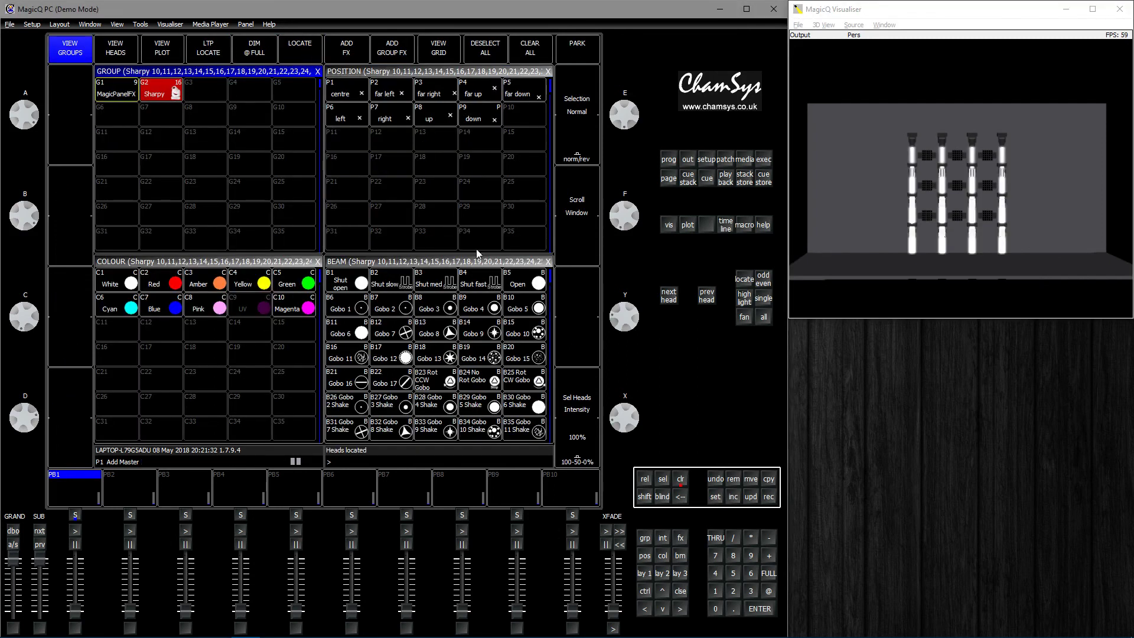
{"action": "left_click", "coordinate": [298, 47]}
{"action": "left_click", "coordinate": [472, 121]}
{"action": "left_click_drag", "start_coordinate": [893, 272], "coordinate": [1084, 261]}
{"action": "left_click", "coordinate": [680, 478]}
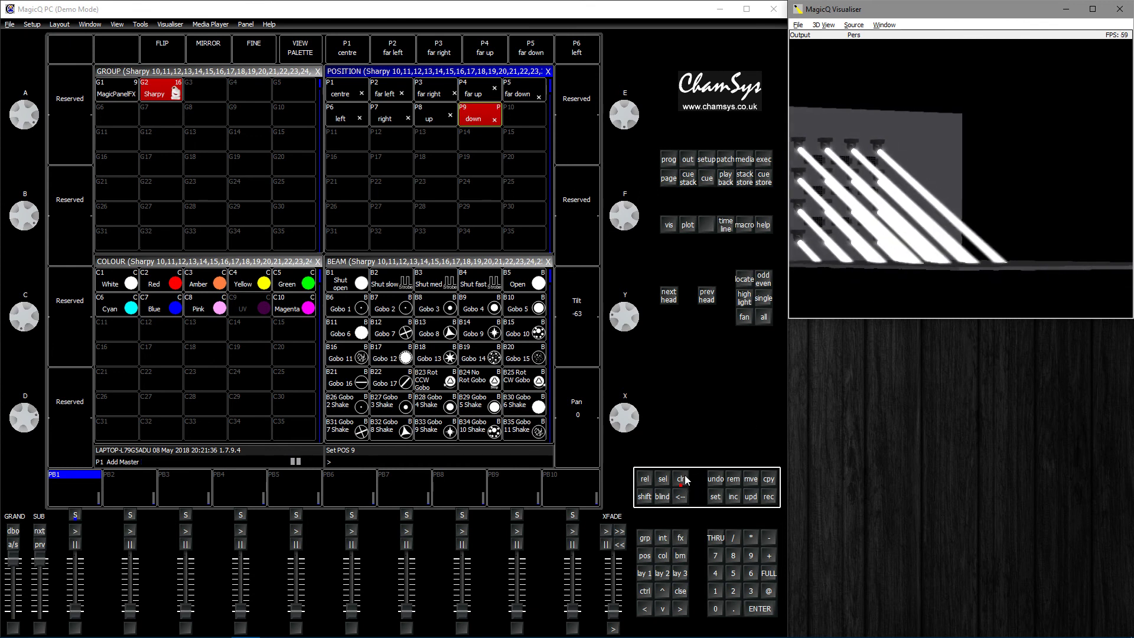
{"action": "left_click_drag", "start_coordinate": [967, 220], "coordinate": [799, 224]}
- Save the show as Tutorial_Rig and return to the layout with the group, position, colour and beam windows
{"action": "left_click", "coordinate": [711, 161]}
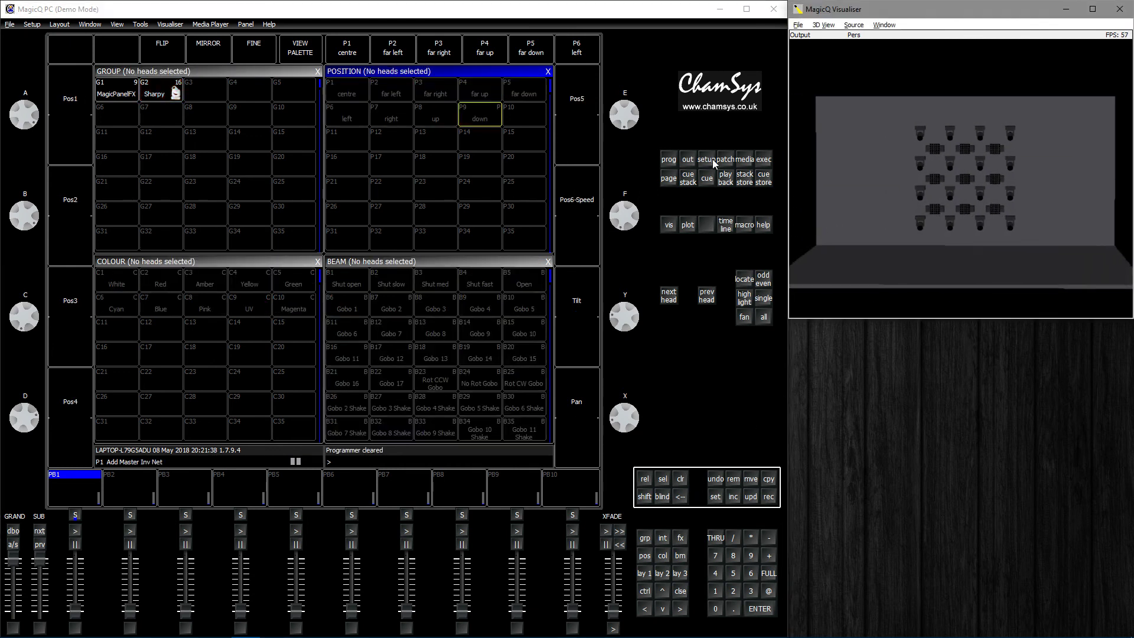
{"action": "left_click", "coordinate": [265, 49]}
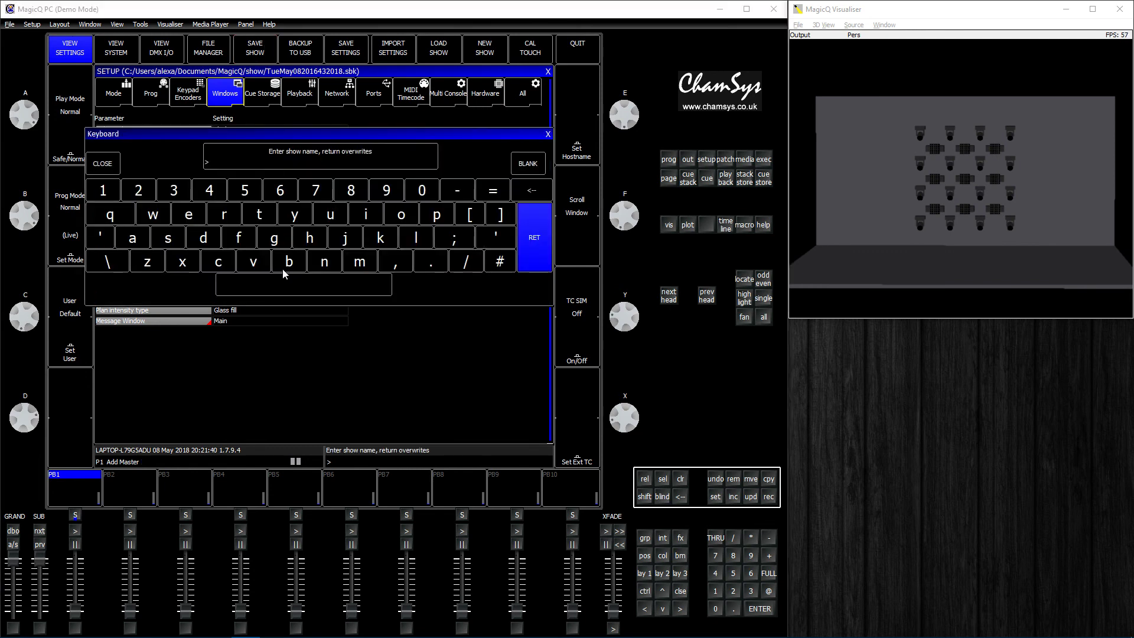
{"action": "type", "text": "Tutorial_Rig"}
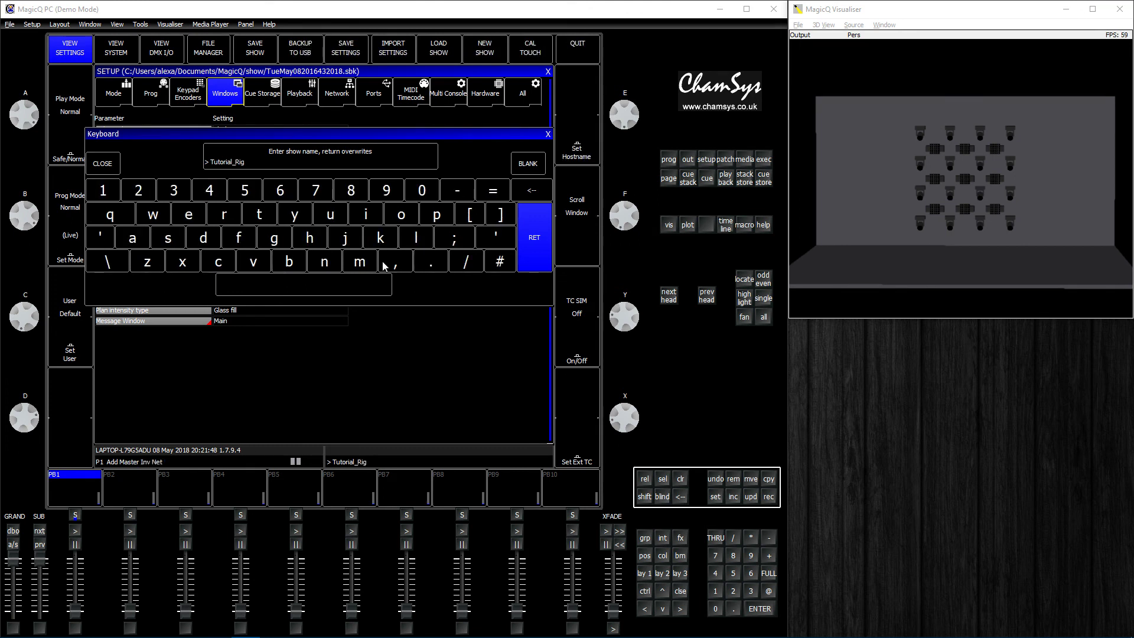
{"action": "left_click", "coordinate": [540, 239]}
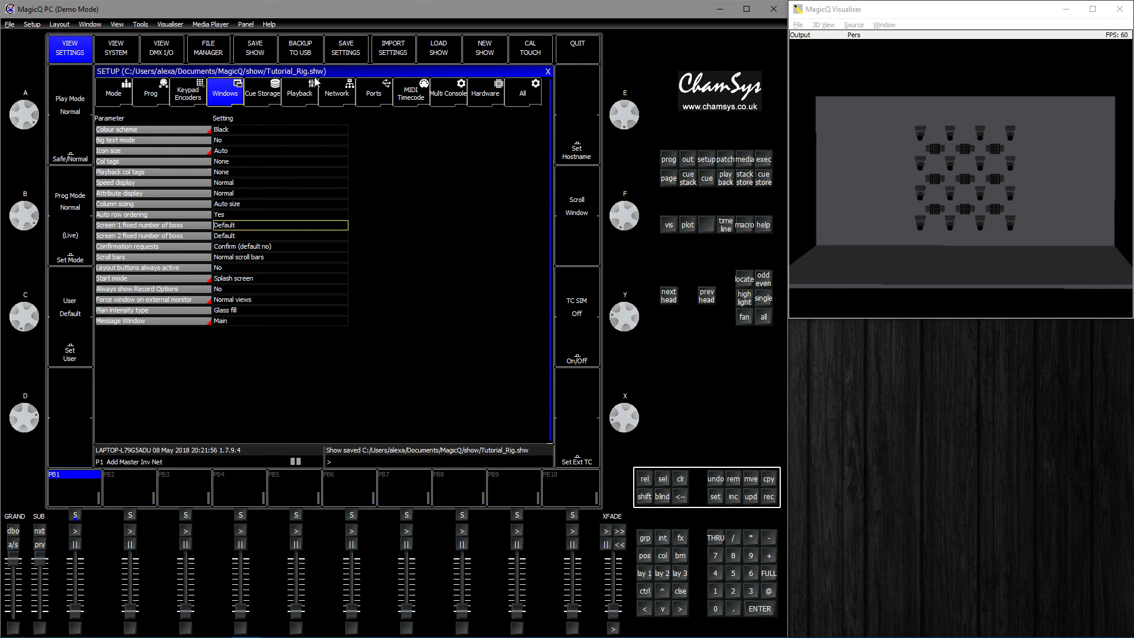
{"action": "left_click", "coordinate": [643, 574]}
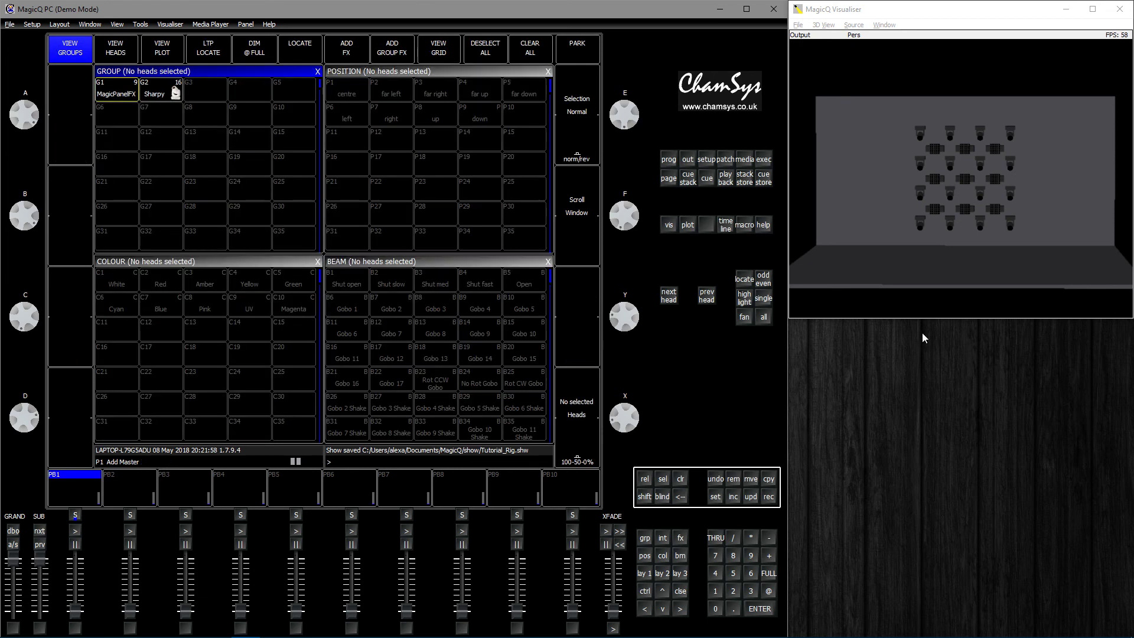
{"action": "left_click", "coordinate": [948, 289]}
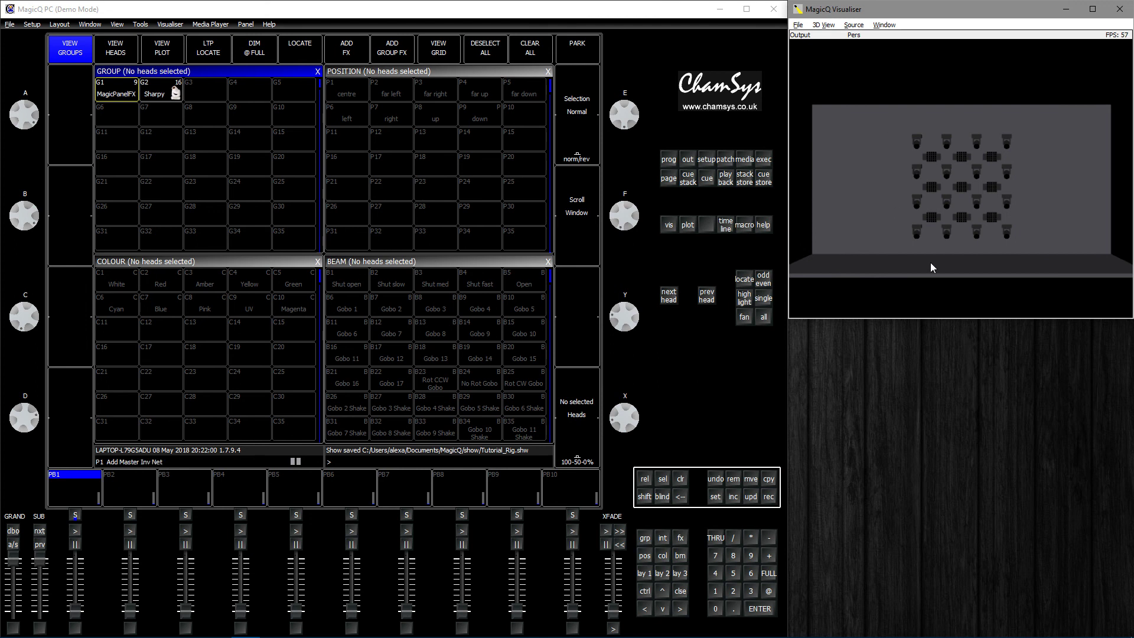